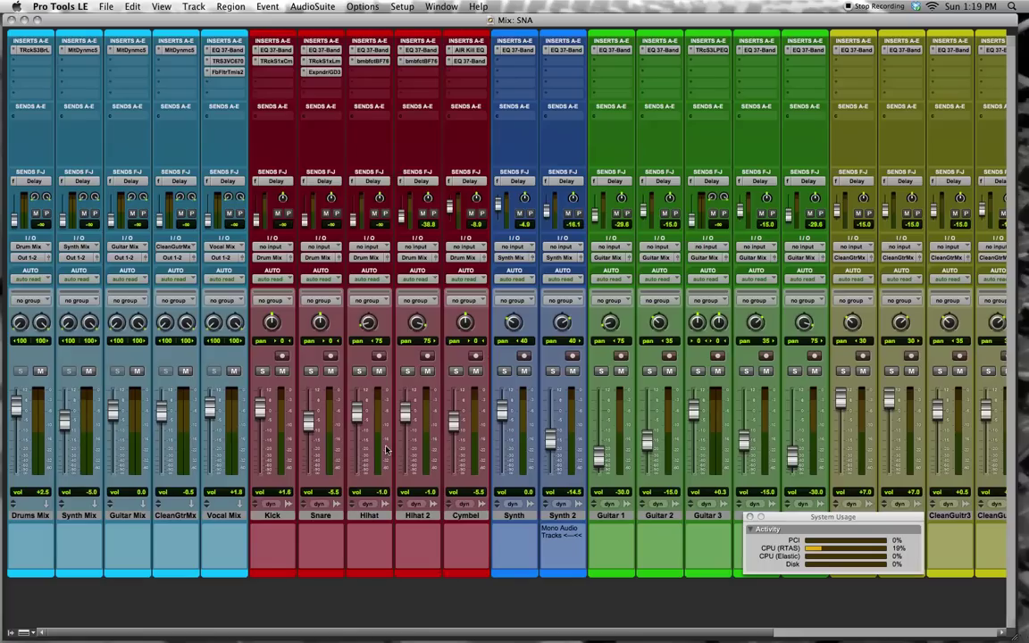
# Play the session from the Edit window and look over the channel meters across the whole Mix window
pyautogui.press('super+equal')
pyautogui.press('space')
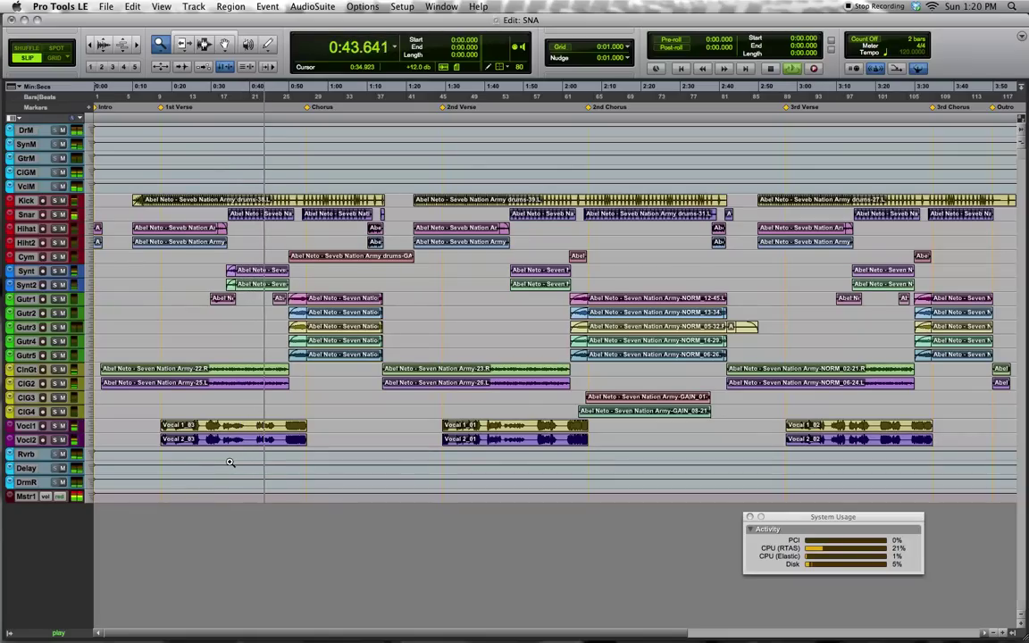
pyautogui.press('super+equal')
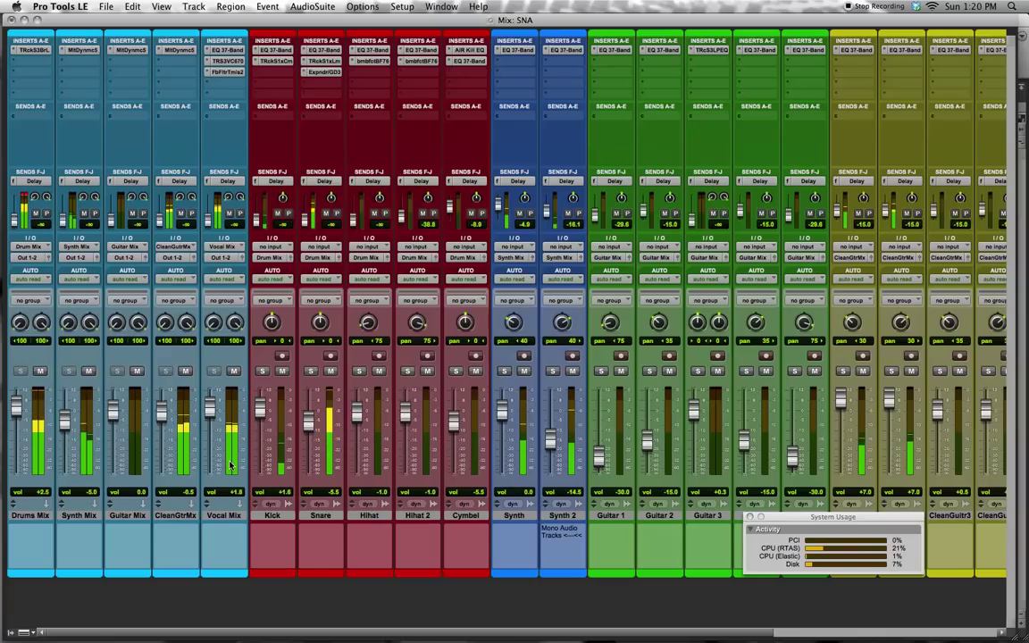
pyautogui.hscroll(5, 235, 463)
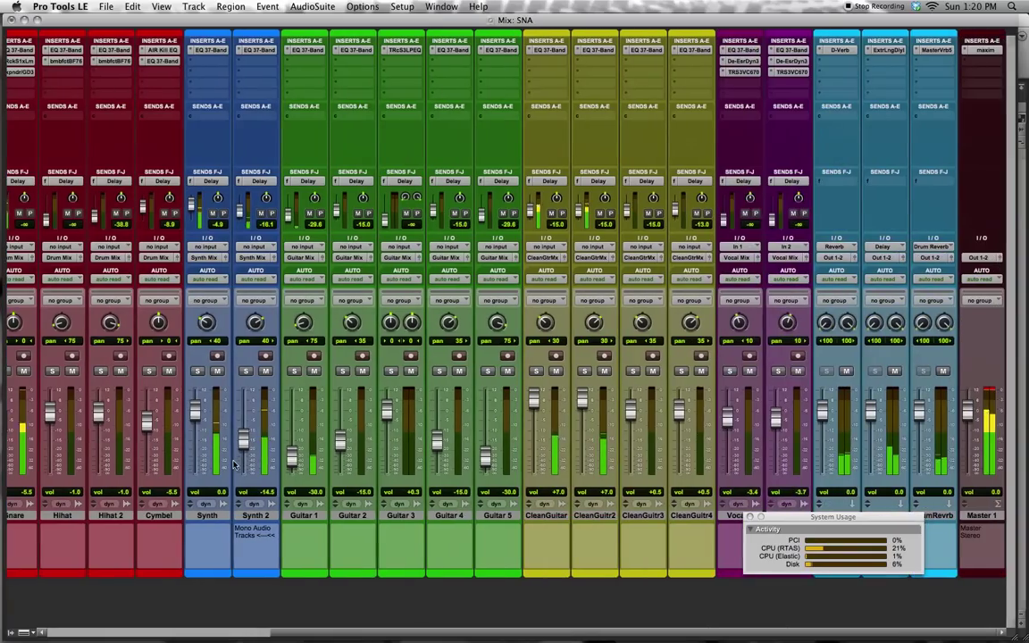
pyautogui.hscroll(-3, 235, 463)
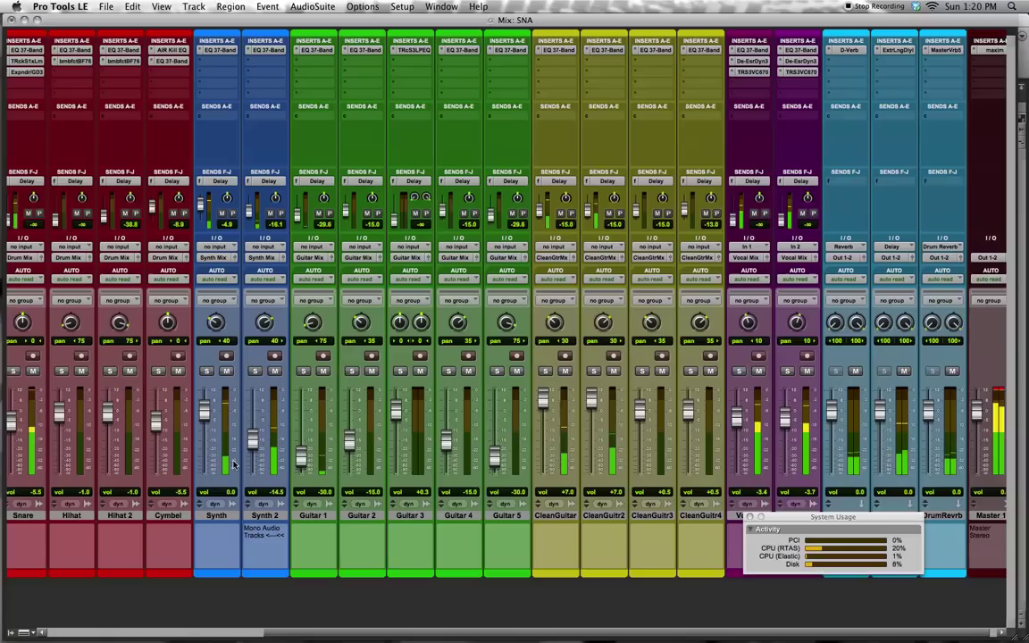
pyautogui.hscroll(-3, 235, 463)
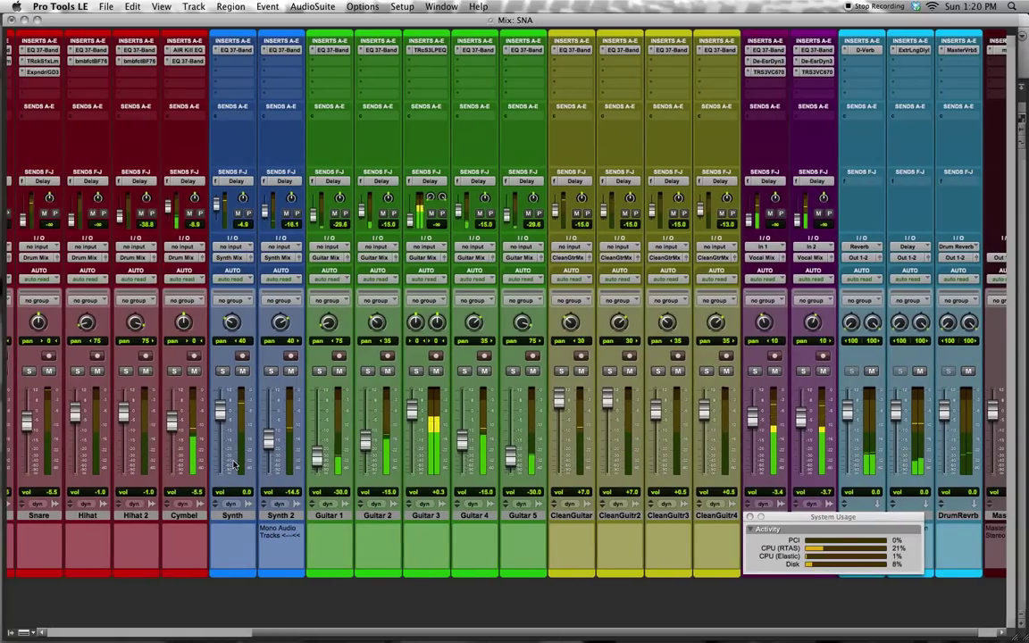
pyautogui.hscroll(-4, 235, 463)
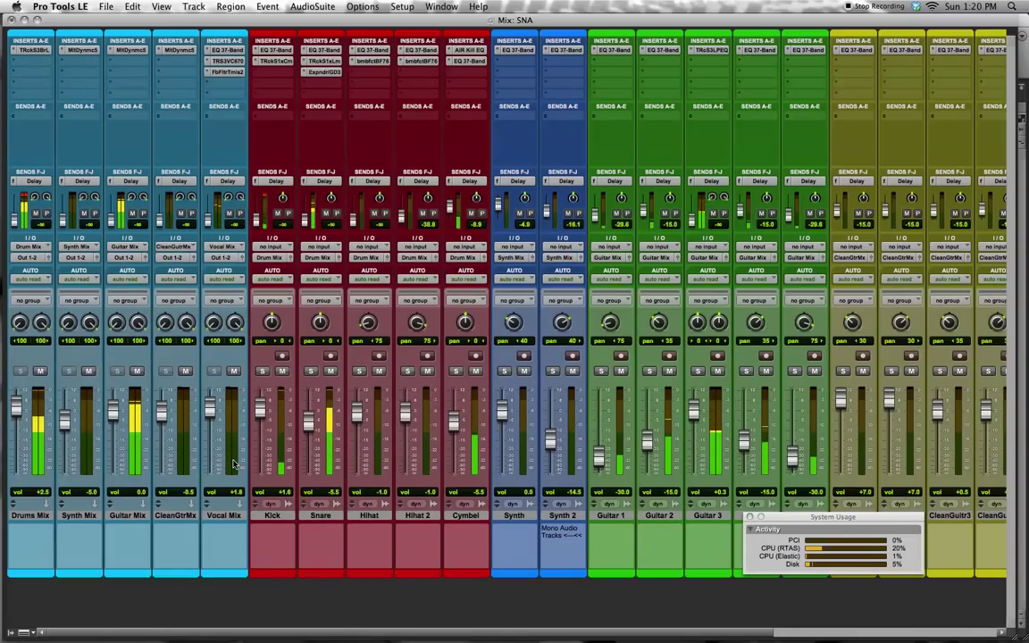
# Return to the Edit window, bring up the Task Manager and Workspace browser, and close both
pyautogui.press('super+equal')
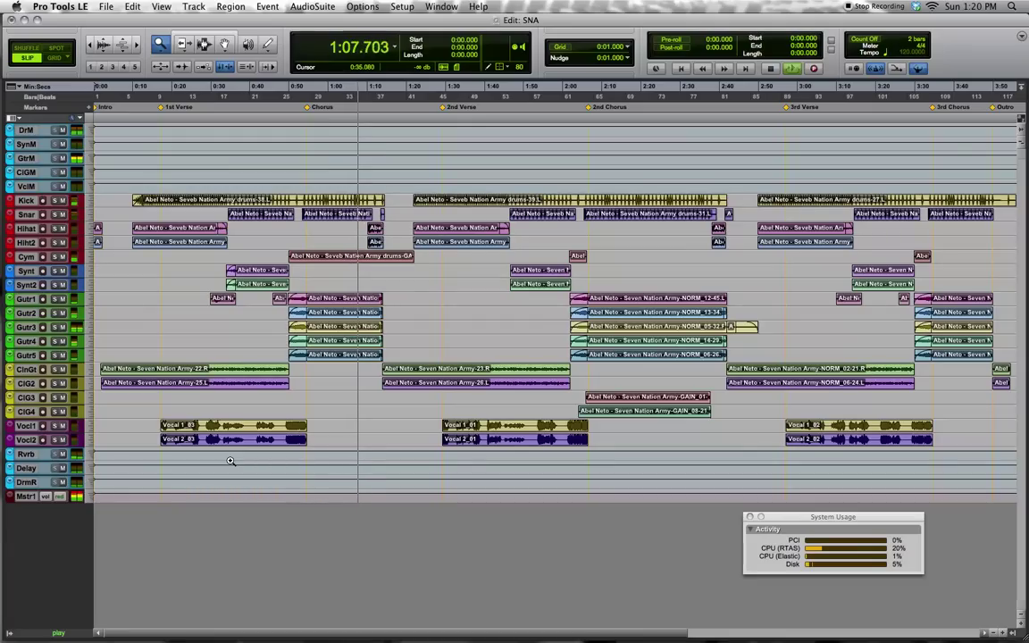
pyautogui.hotkey('alt', ';')
pyautogui.hotkey('alt', "'")
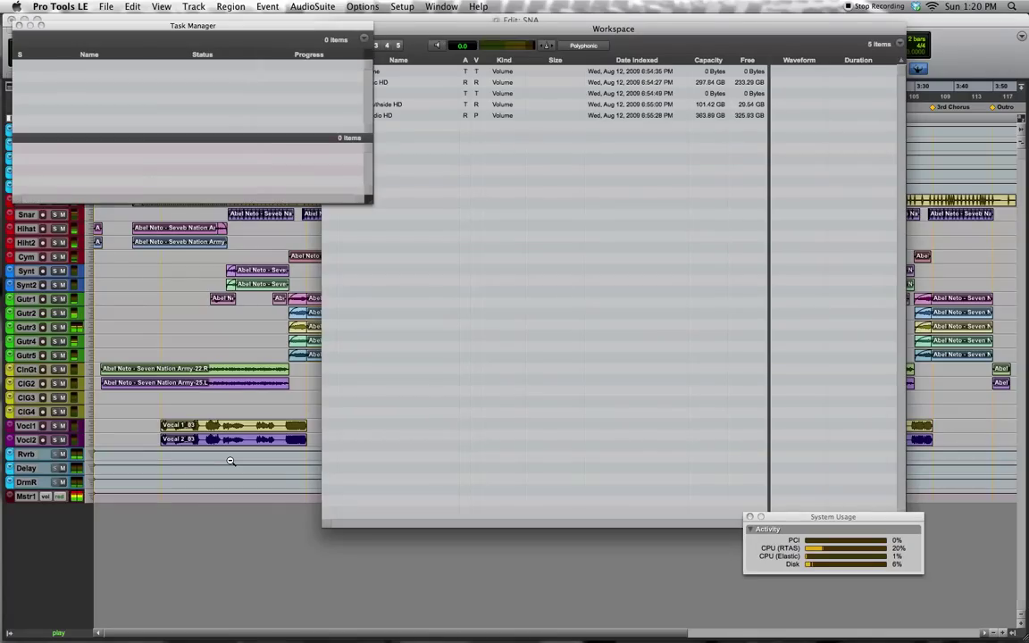
pyautogui.click(19, 27)
pyautogui.click(330, 29)
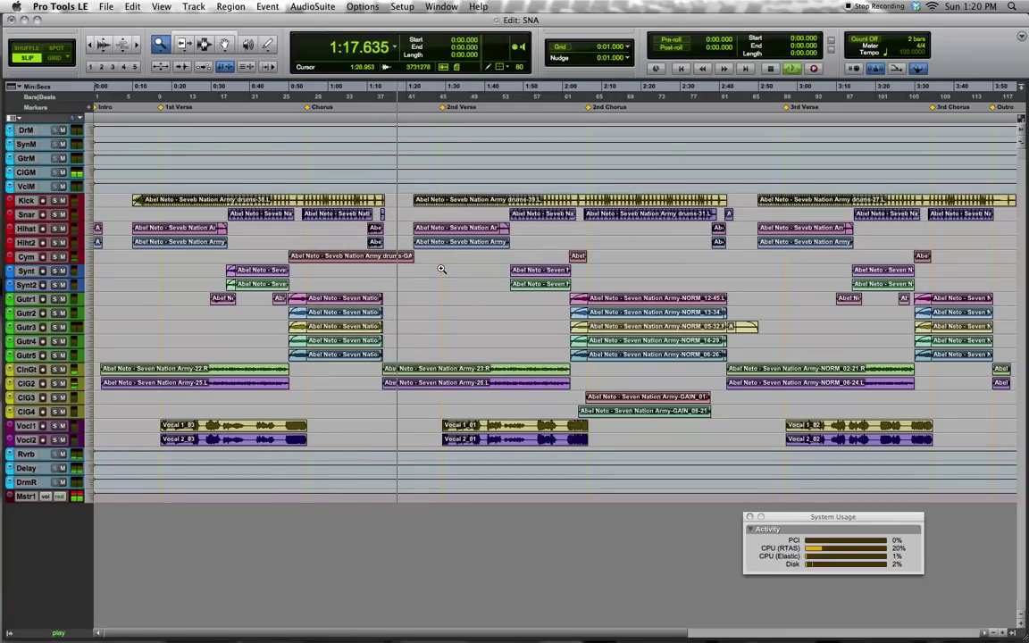
# In the Mix window, view the Vocal Mix's Vintage Compressor 670 and Timeless 2 and the Clean Guitar Mix's MultiDynamics 5
pyautogui.press('super+equal')
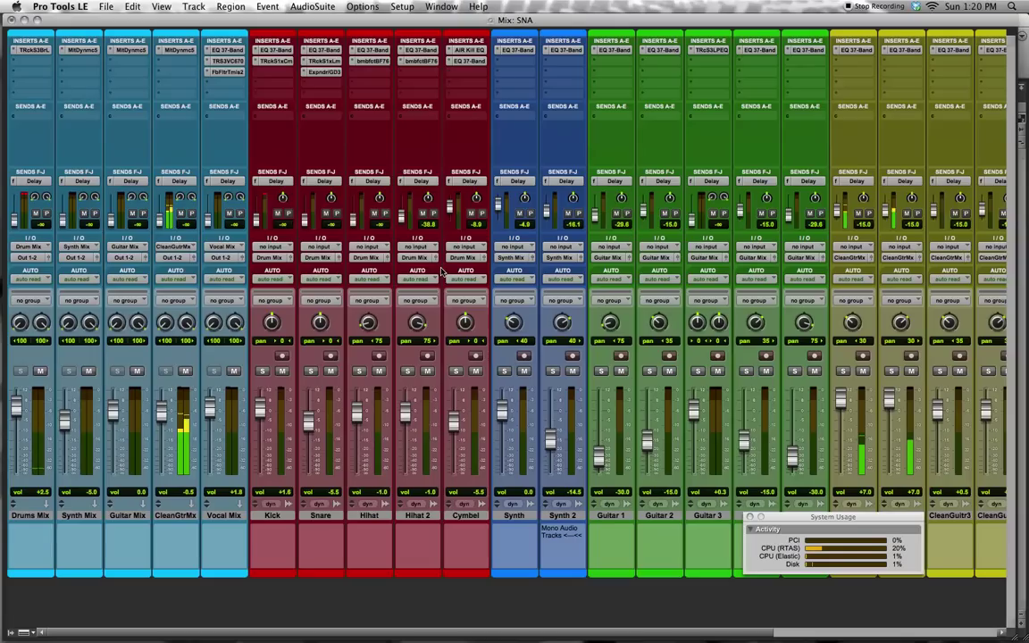
pyautogui.click(223, 61)
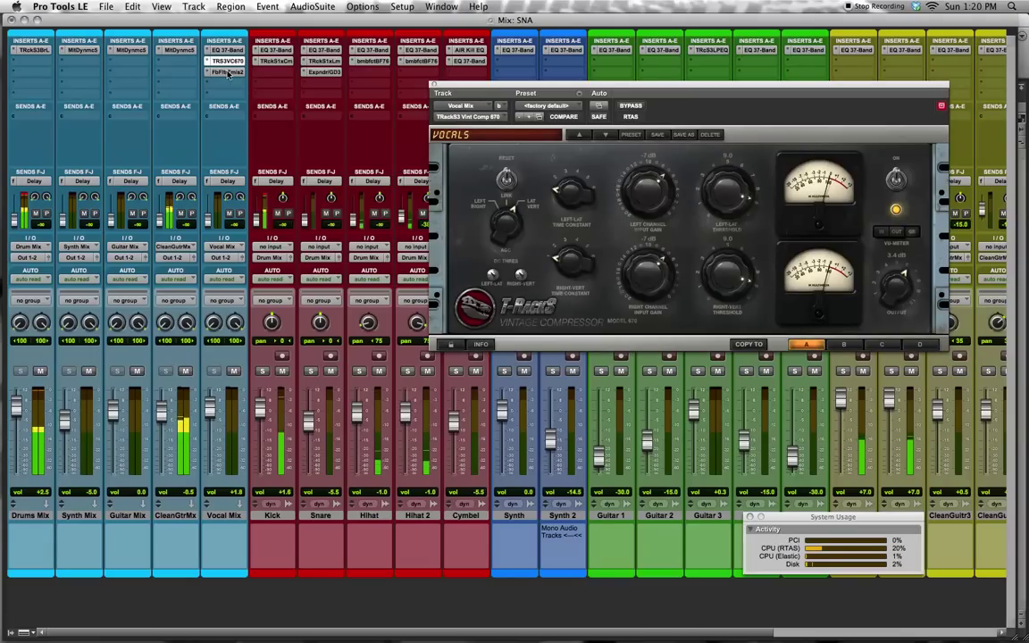
pyautogui.click(227, 72)
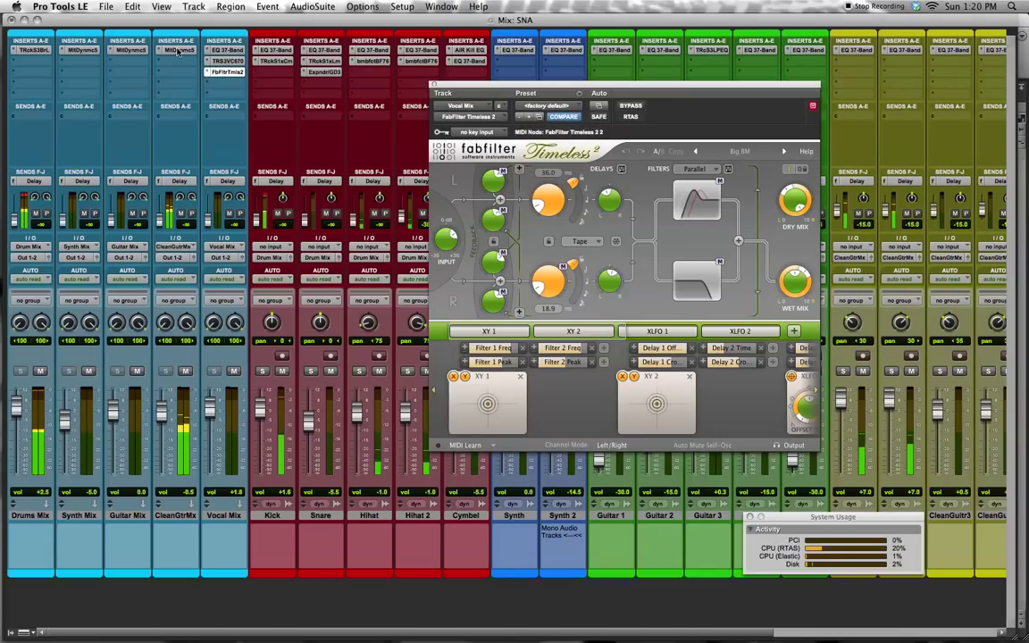
pyautogui.click(177, 49)
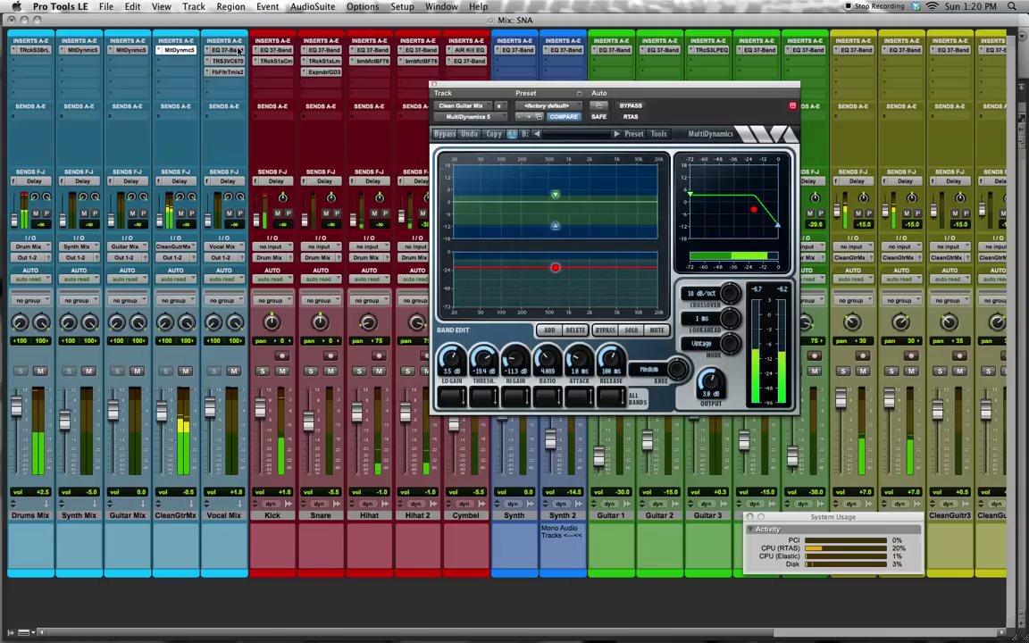
# View the BF76 limiter on Hihat, the Linear Phase EQ on Guitar 3 and the T-RackS compressor on Kick
pyautogui.click(370, 61)
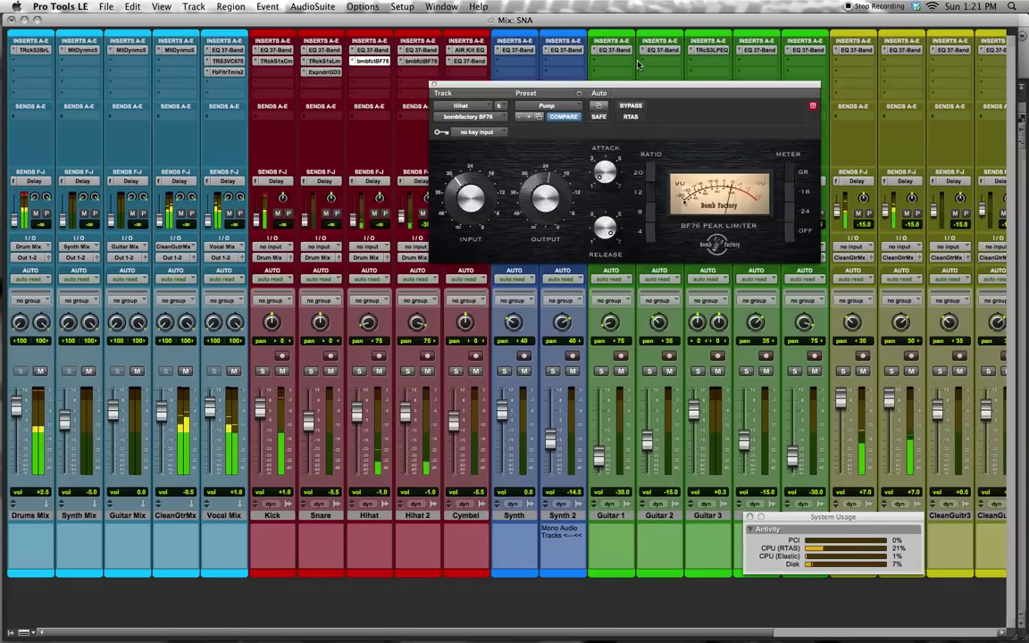
pyautogui.click(704, 52)
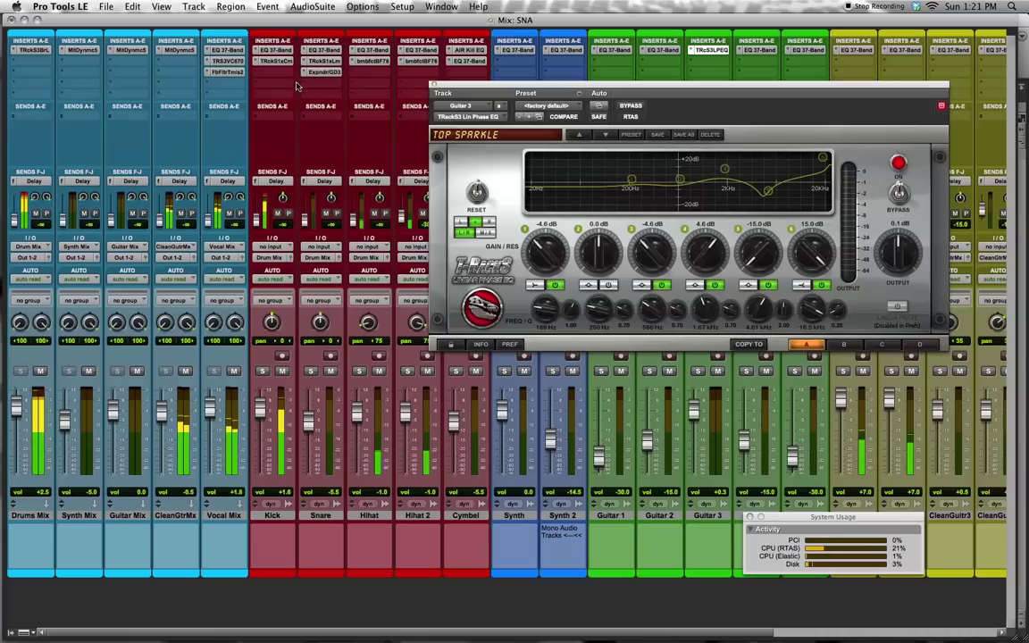
pyautogui.click(277, 61)
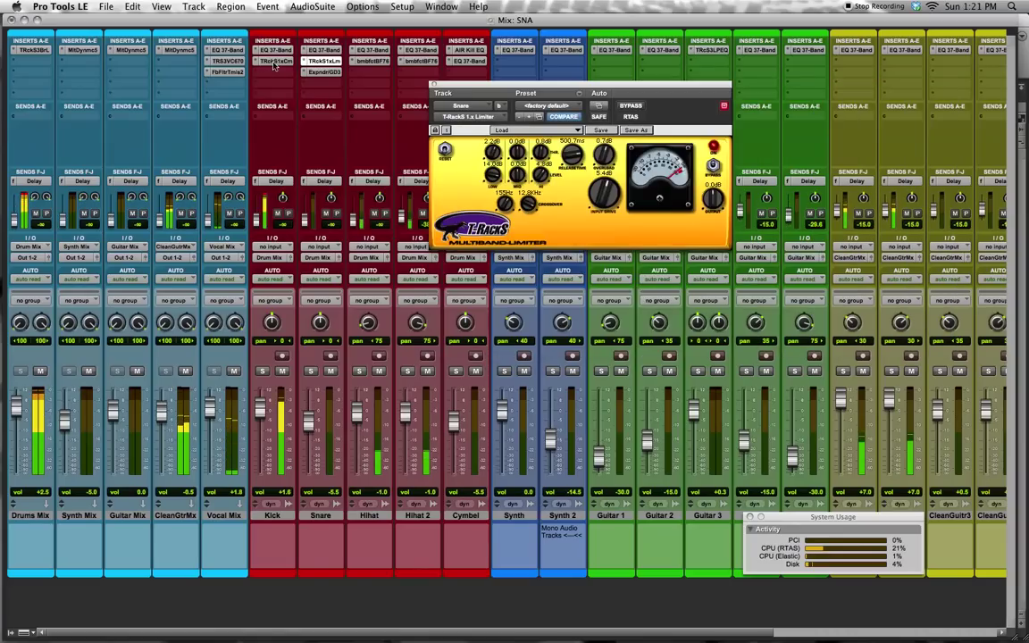
# View the T-RackS Vintage Compressor 670 on the vocal tracks and close the plug-in window
pyautogui.hscroll(6, 777, 77)
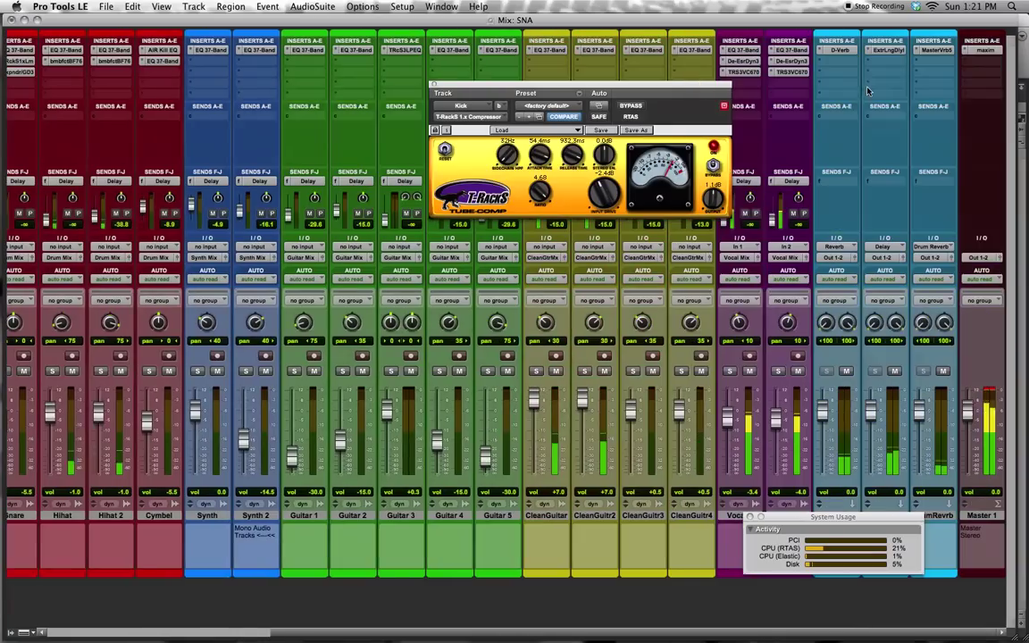
pyautogui.click(741, 71)
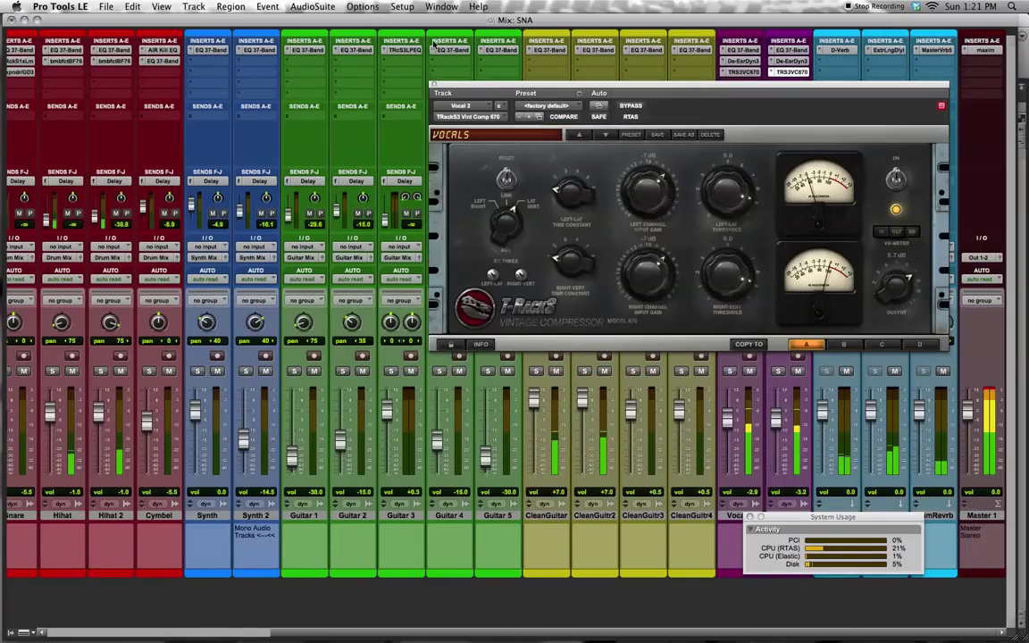
pyautogui.click(433, 87)
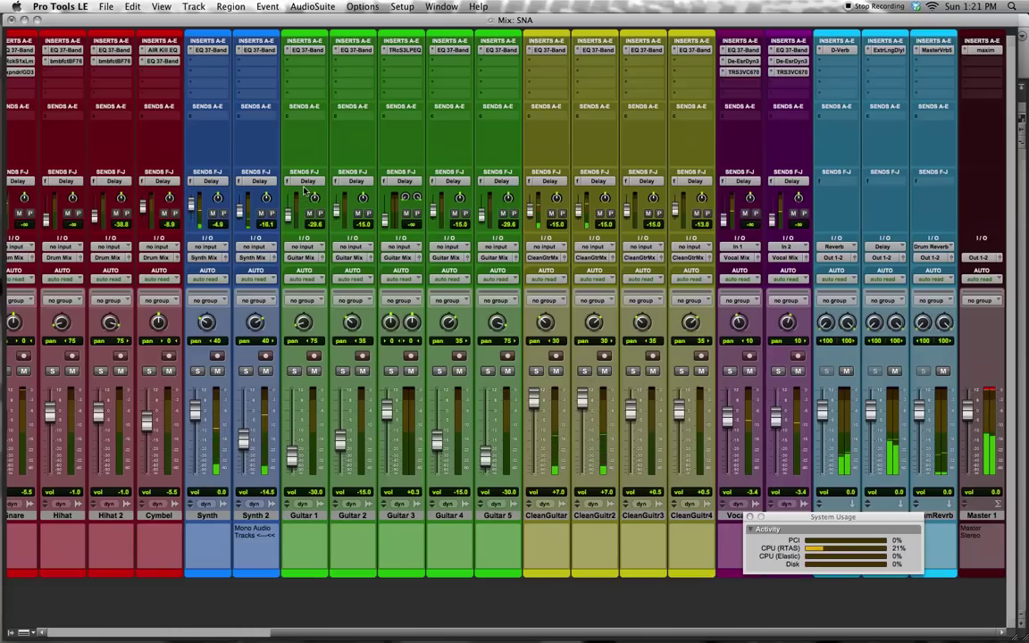
# Quit Pro Tools LE and save the changes to the SNA session
pyautogui.click(71, 9)
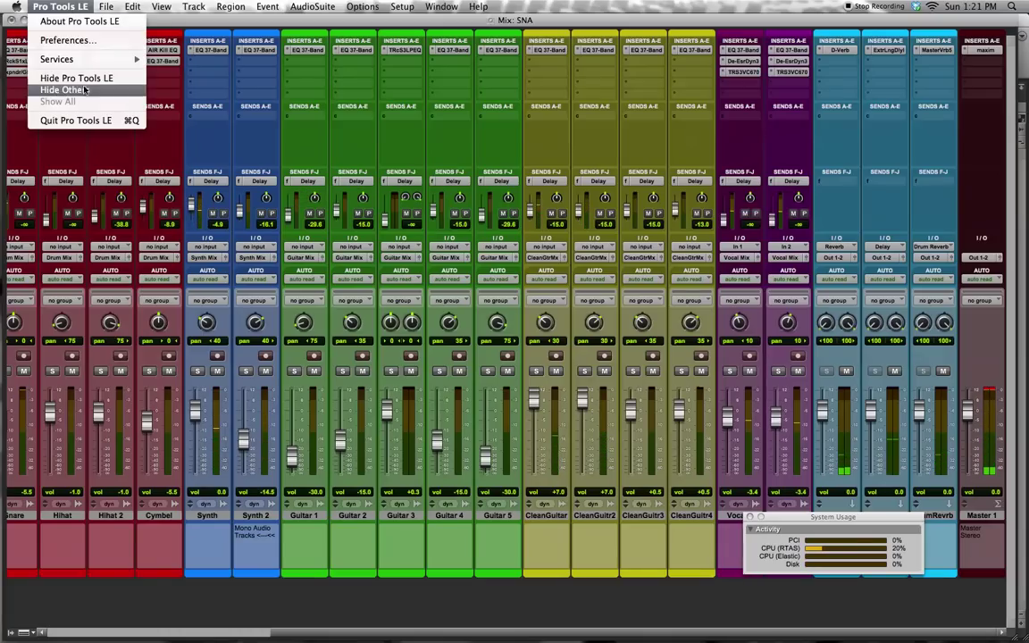
pyautogui.click(72, 109)
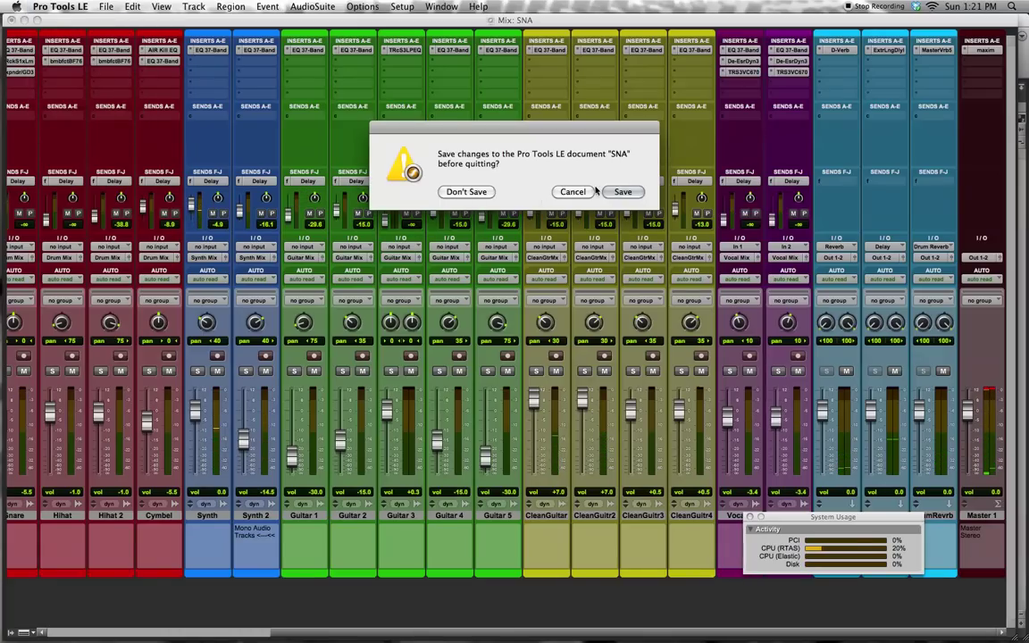
pyautogui.click(623, 192)
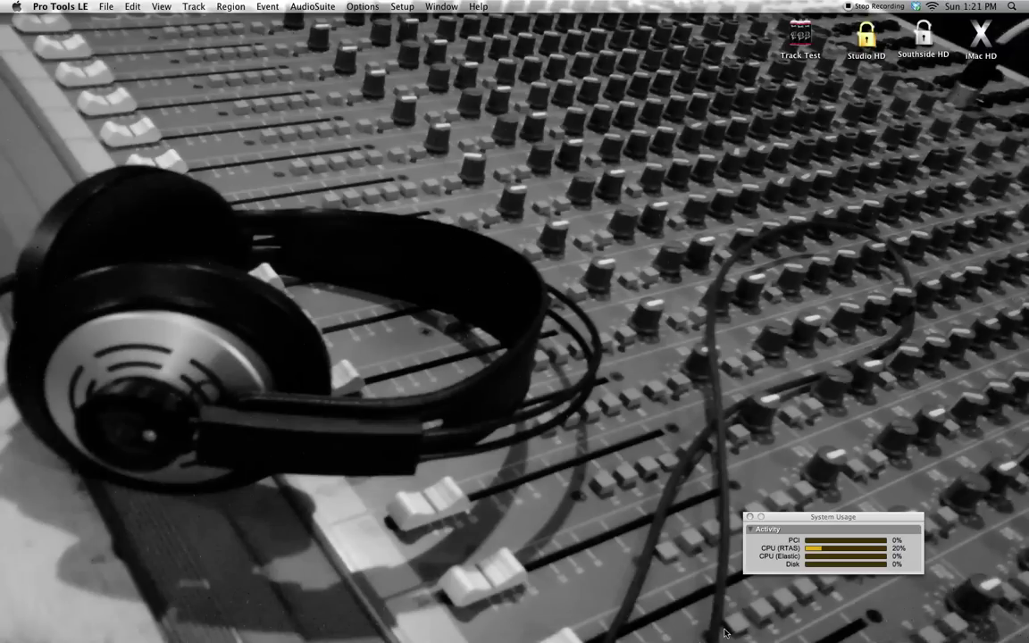
# Launch Logic Pro and open the recent project "Who run it"
pyautogui.moveTo(714, 639)
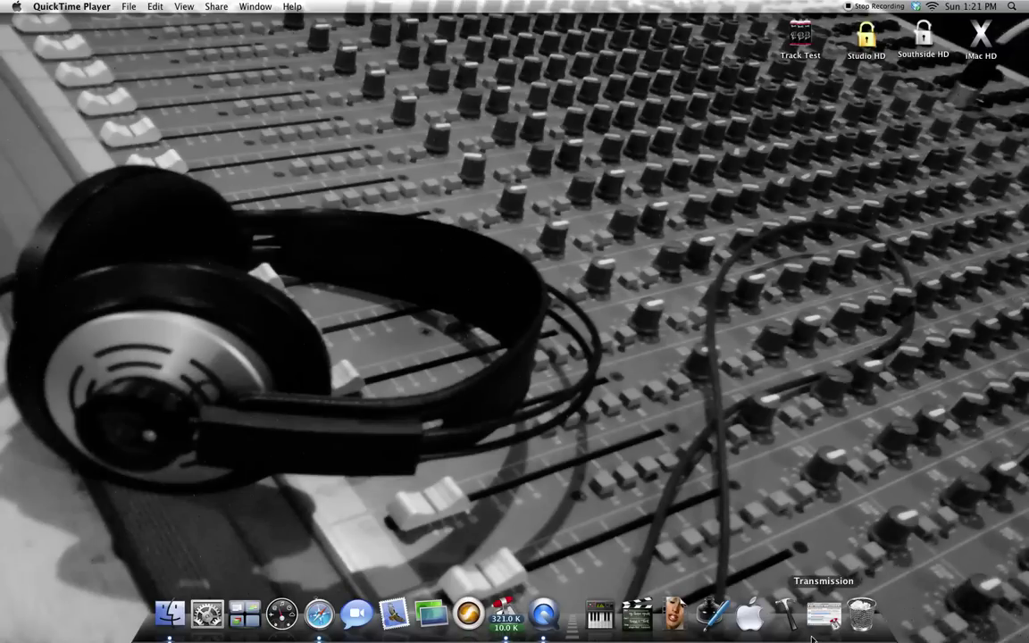
pyautogui.click(600, 614)
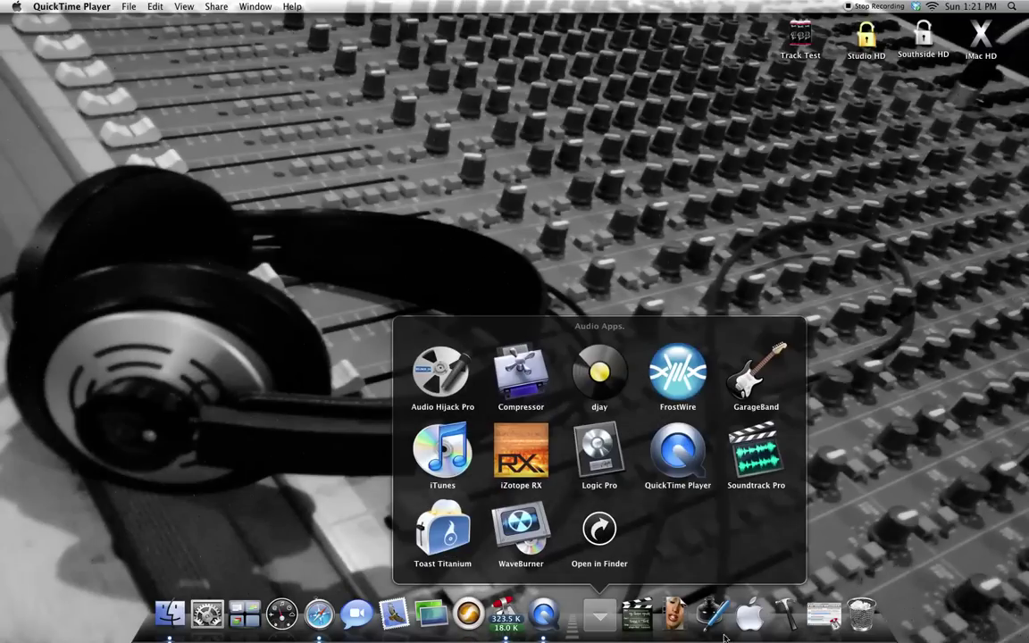
pyautogui.click(599, 451)
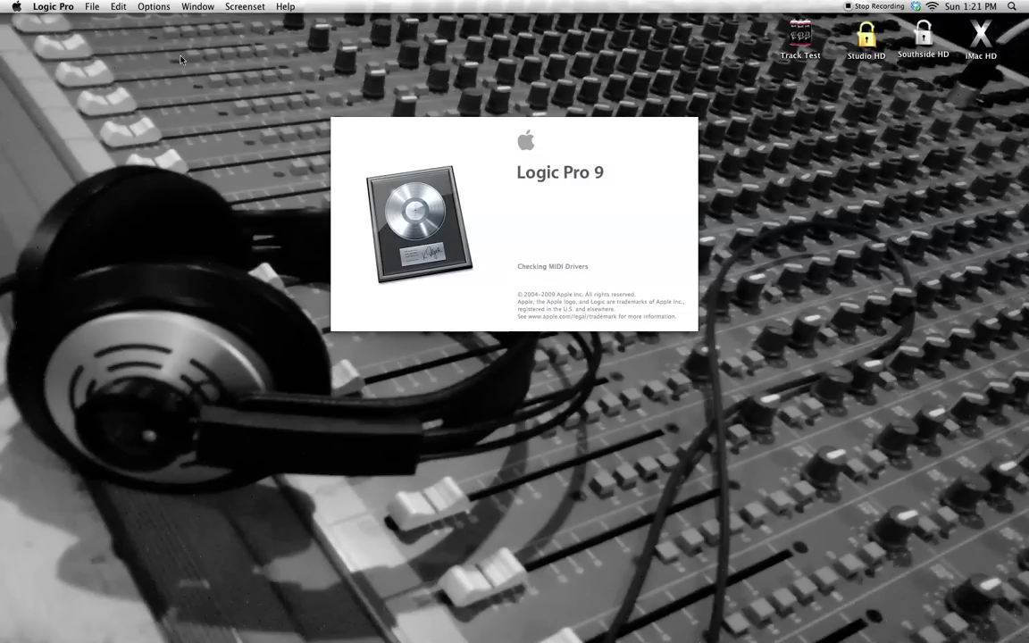
pyautogui.click(89, 8)
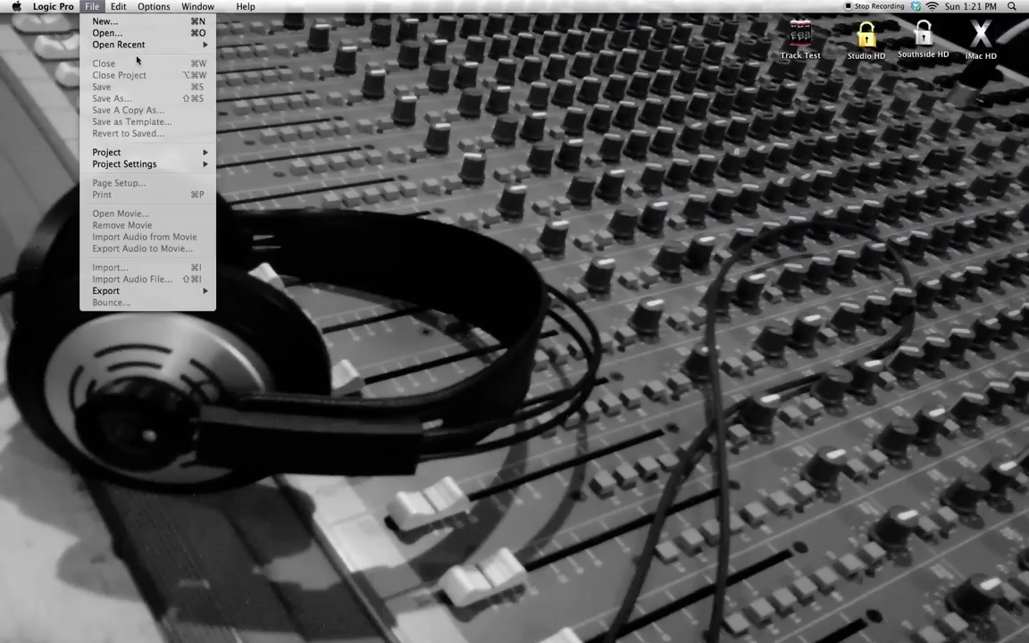
pyautogui.moveTo(153, 45)
pyautogui.click(227, 42)
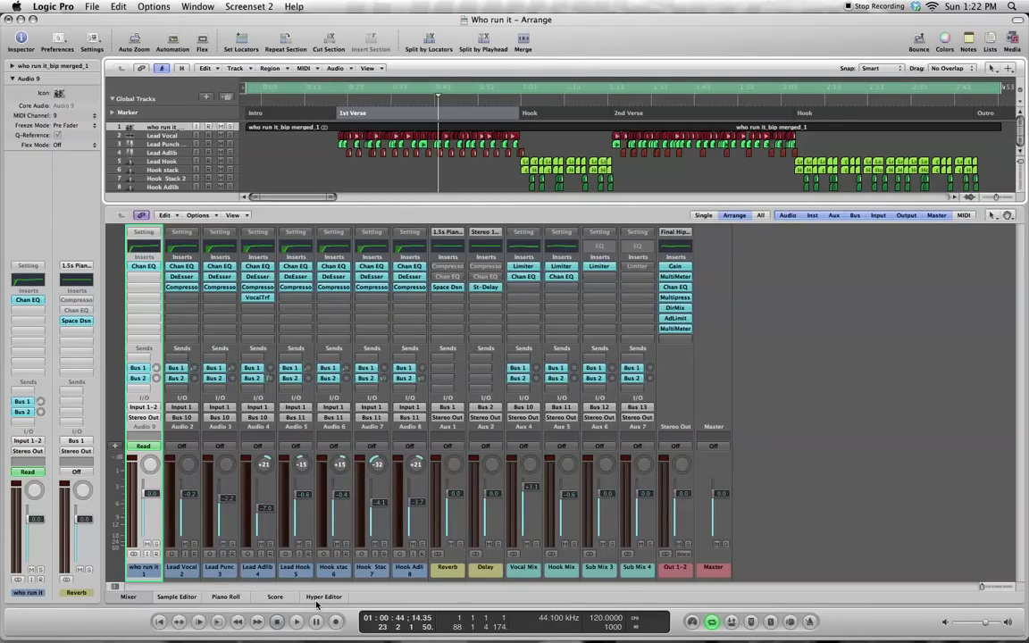
# Play the project from the beginning, select all the mixer's channel strips, and narrow the selection to Out 1-2
pyautogui.press('Return')
pyautogui.press('space')
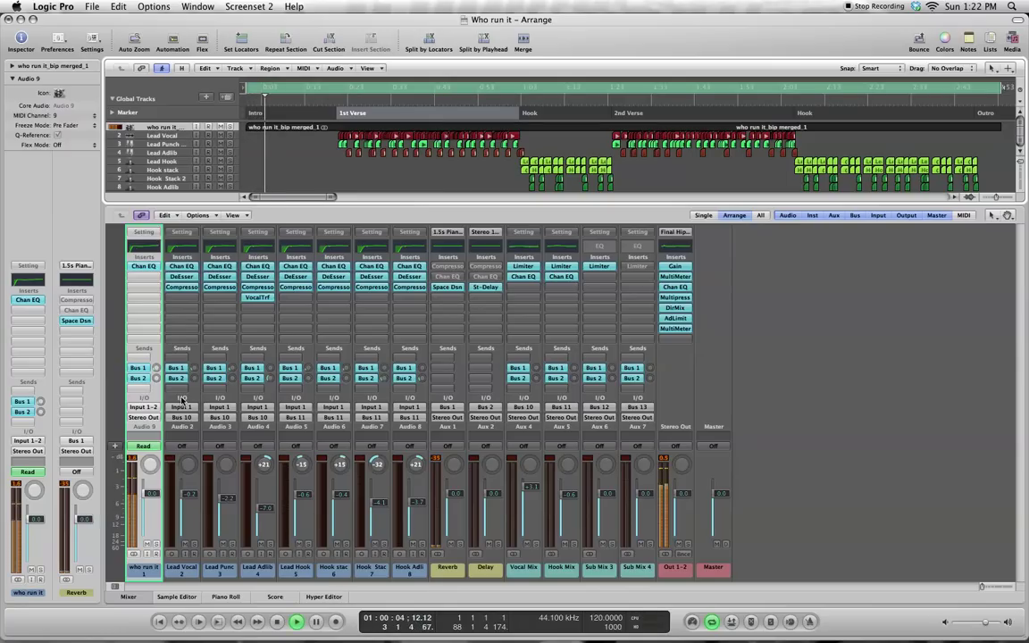
pyautogui.press('Down')
pyautogui.press('Down')
pyautogui.moveTo(132, 399); pyautogui.dragTo(742, 434)
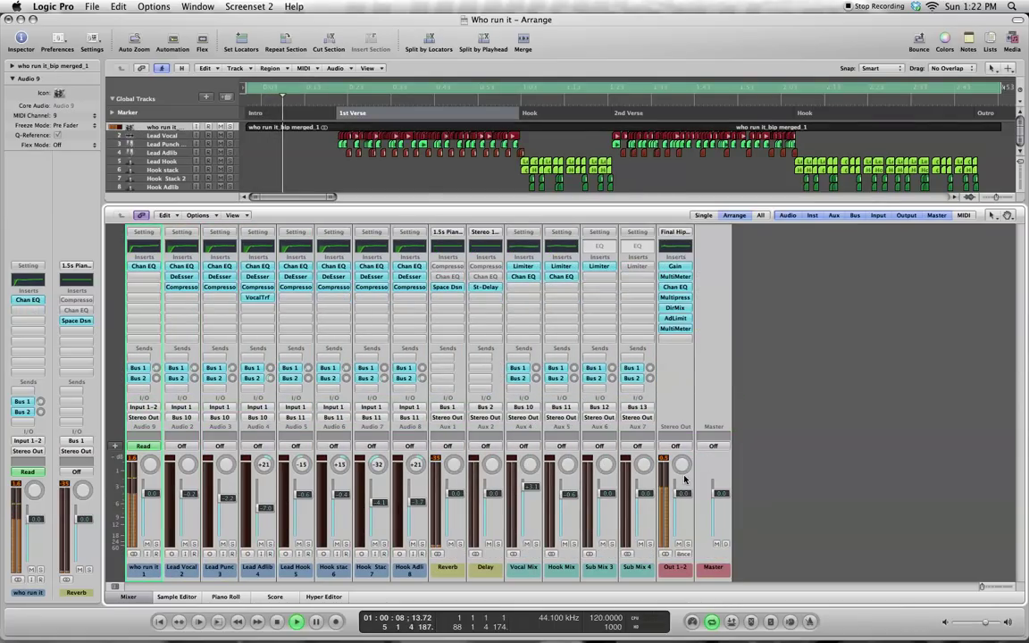
pyautogui.click(704, 414)
pyautogui.click(687, 414)
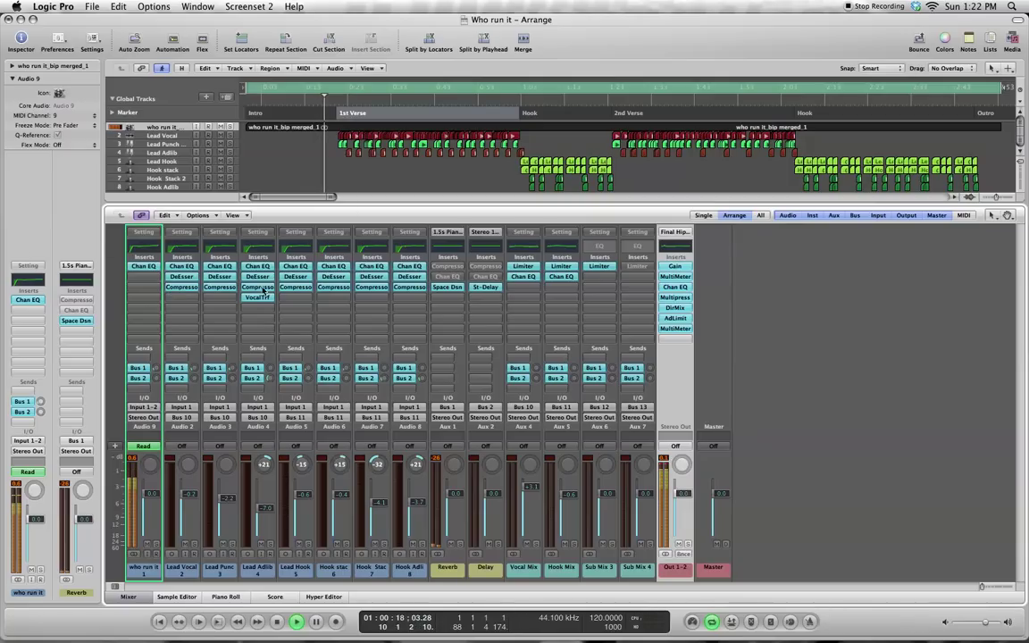
# Open the Compressor on Lead Vocal and the Channel EQ on Lead Punch word, and place the two windows side by side
pyautogui.click(230, 289)
pyautogui.click(219, 267)
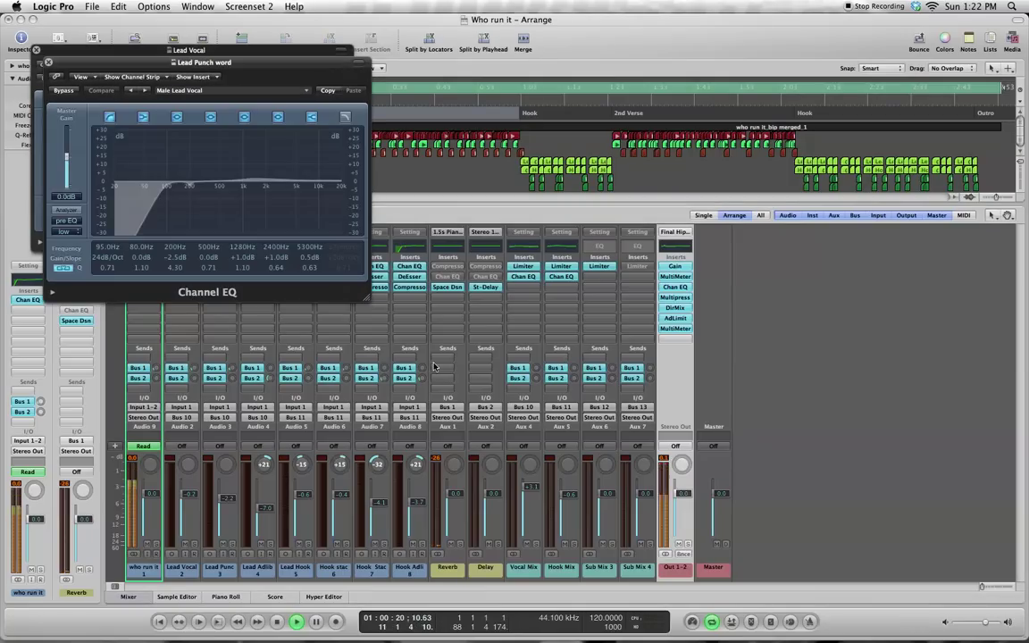
pyautogui.moveTo(246, 71); pyautogui.dragTo(745, 83)
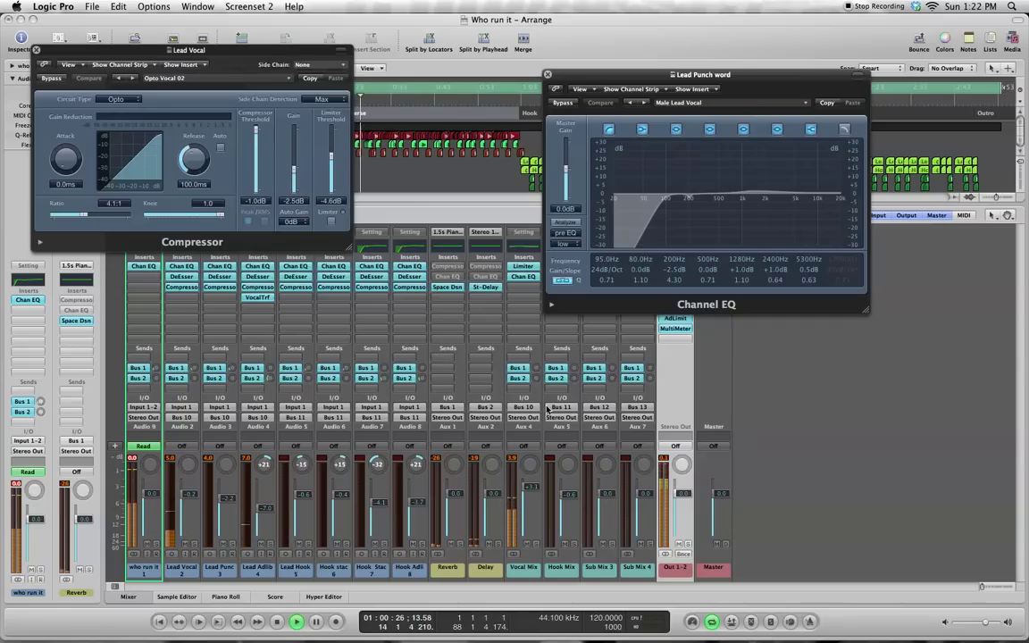
# Insert the Studio Devil Virtual Guitar Amp Audio Unit in the first free insert slot of the Hook Adlib channel
pyautogui.click(406, 297)
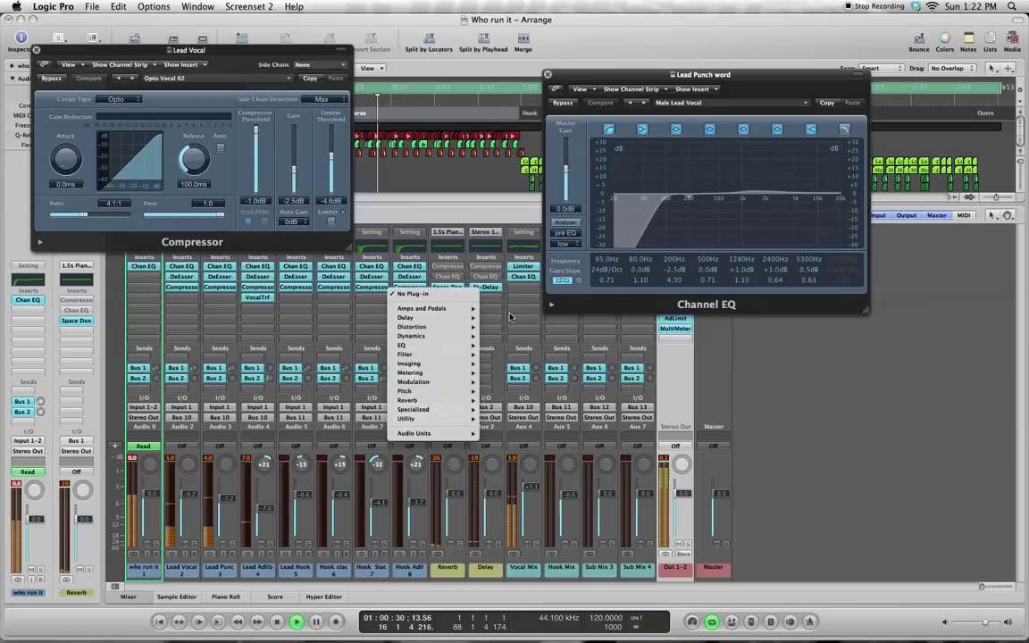
pyautogui.moveTo(413, 382)
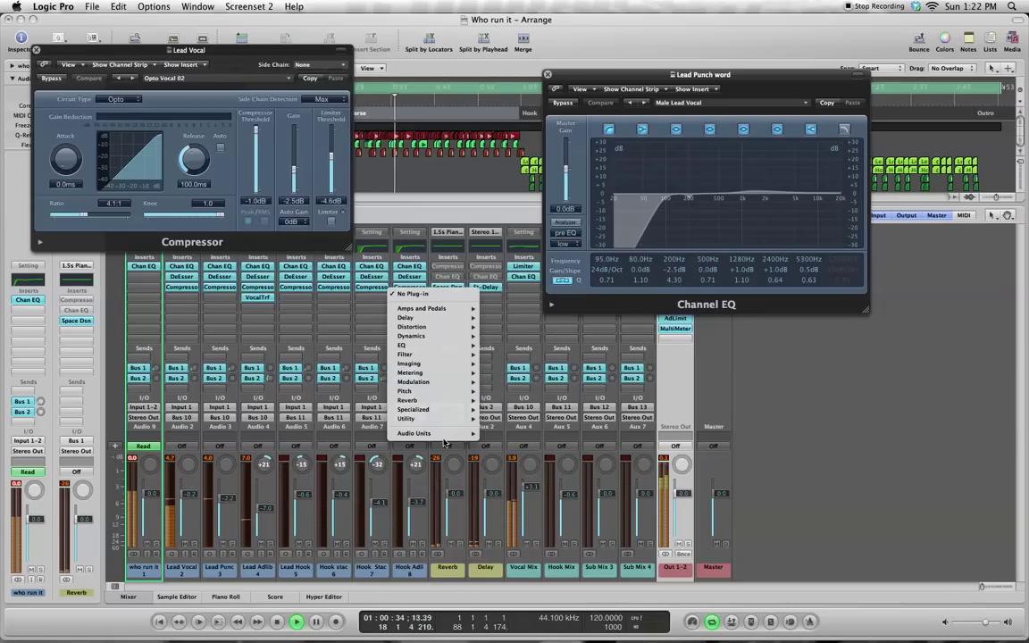
pyautogui.moveTo(451, 438)
pyautogui.moveTo(509, 451)
pyautogui.moveTo(576, 517)
pyautogui.moveTo(518, 480)
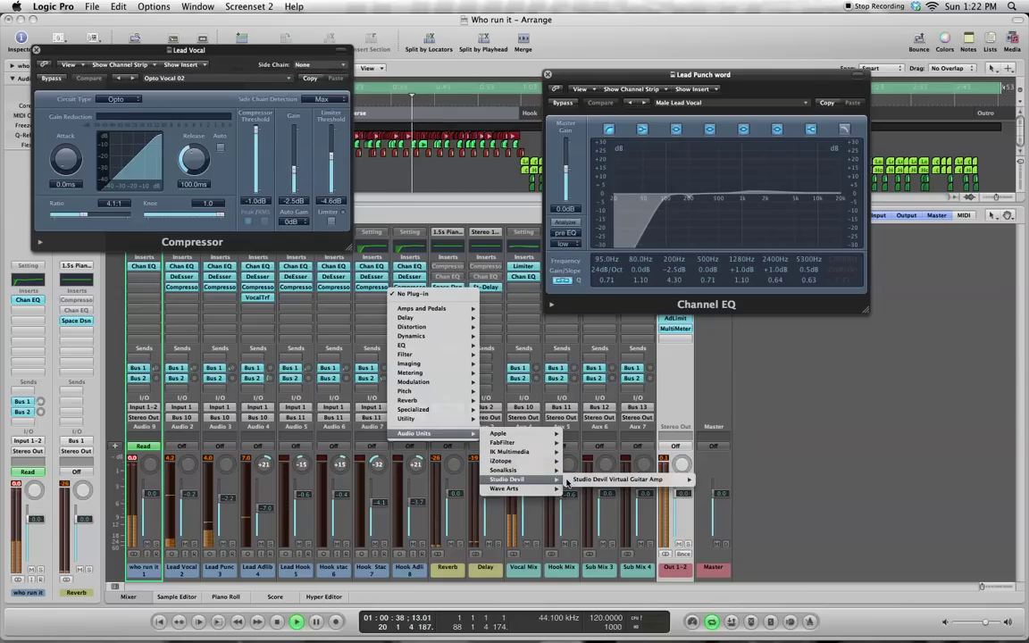
pyautogui.moveTo(611, 487)
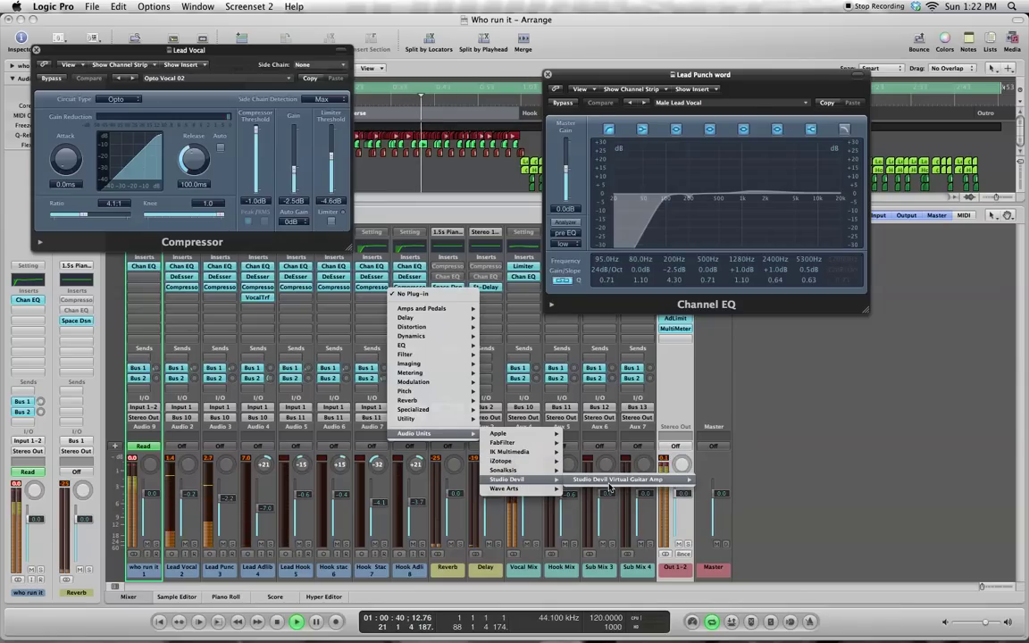
pyautogui.click(714, 479)
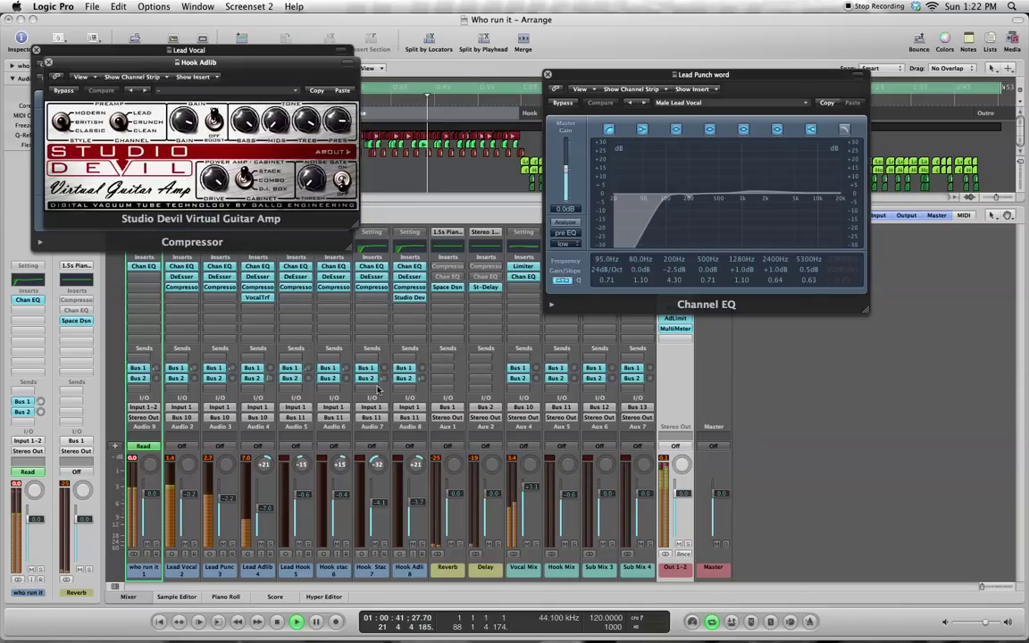
# Close the Studio Devil Virtual Guitar Amp window and remove the plug-in from the Hook Adlib channel
pyautogui.click(413, 300)
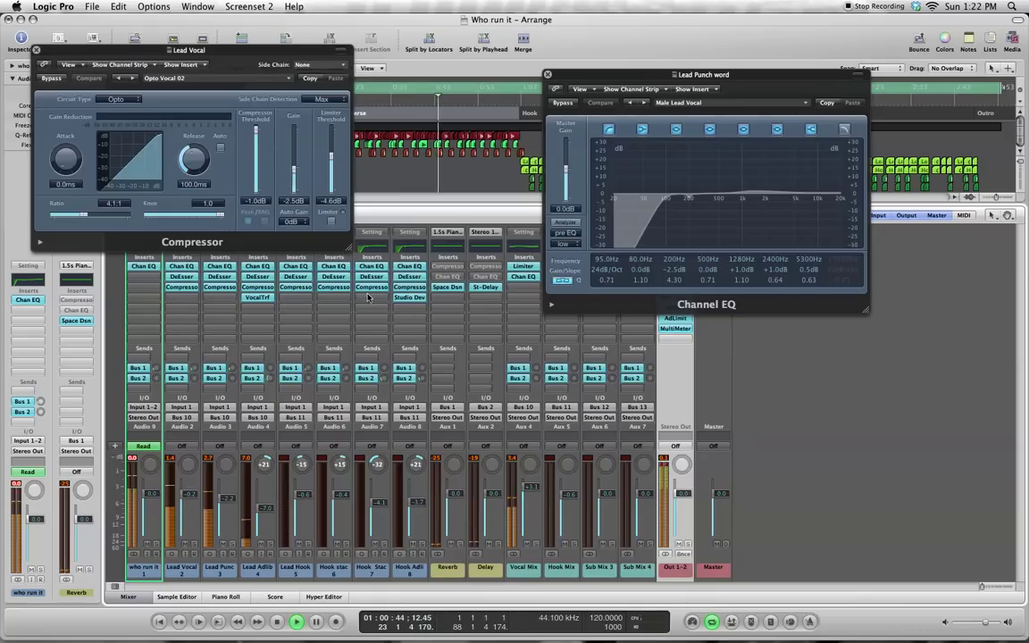
pyautogui.click(413, 300)
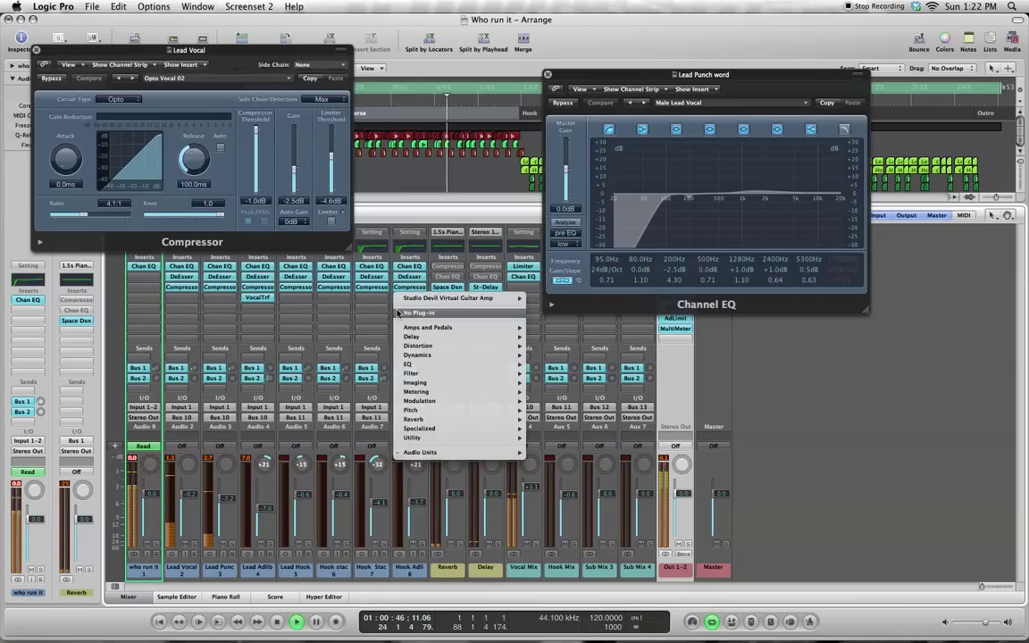
pyautogui.click(416, 311)
# Insert T-RackS 3 Prog EQ 1A in a lower empty insert slot of Hook Adlib, reposition its window and close it
pyautogui.click(417, 330)
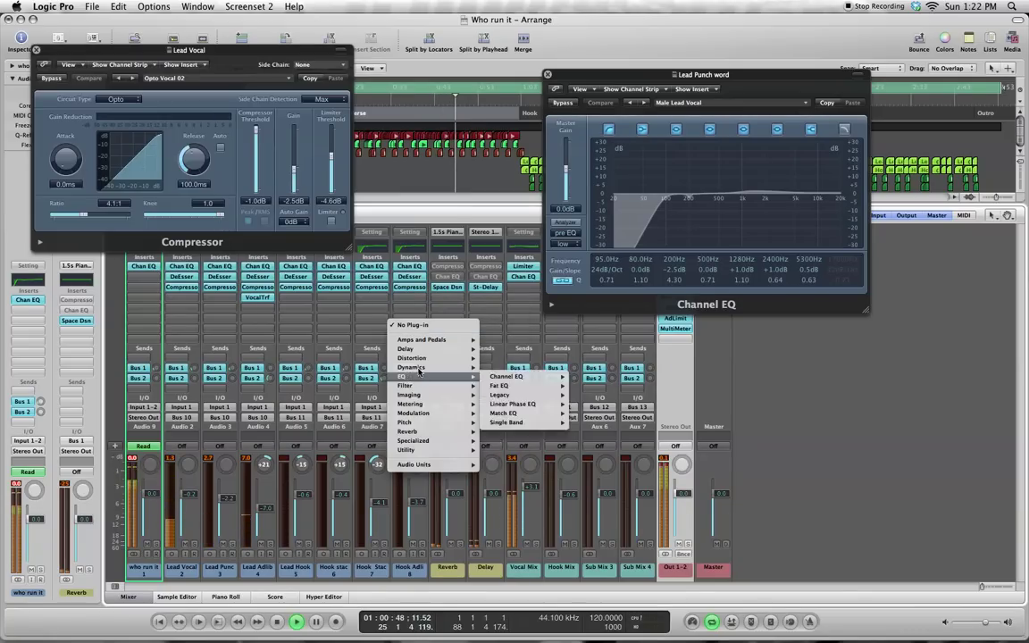
pyautogui.moveTo(463, 468)
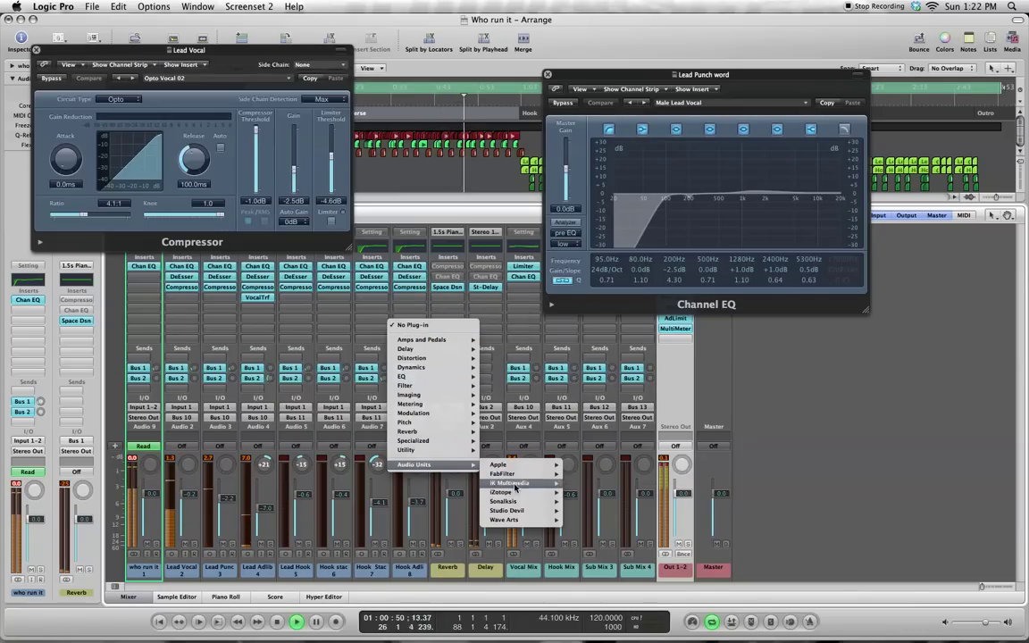
pyautogui.moveTo(513, 483)
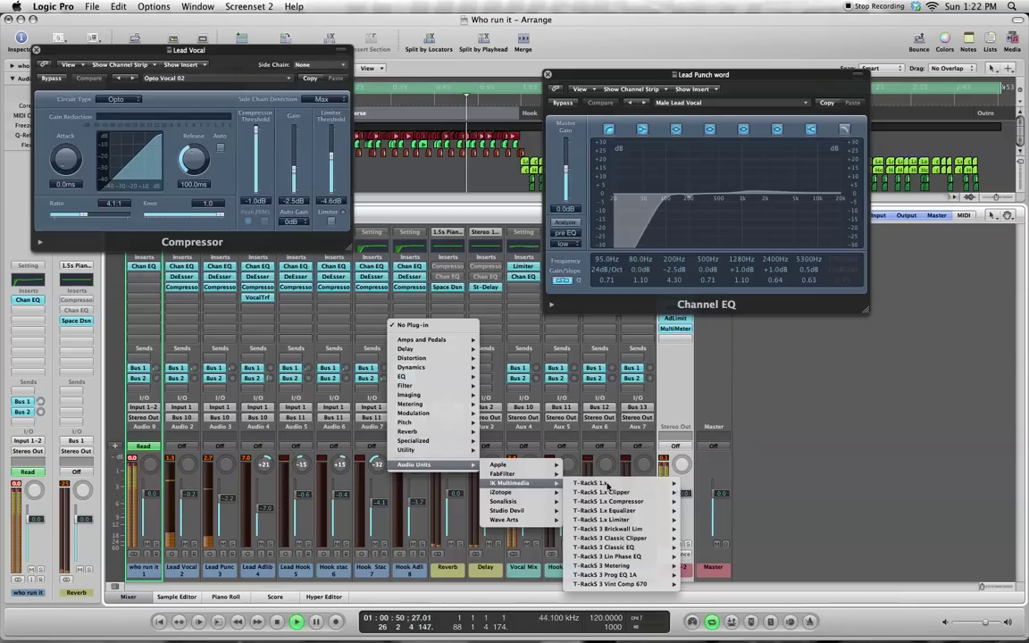
pyautogui.click(607, 575)
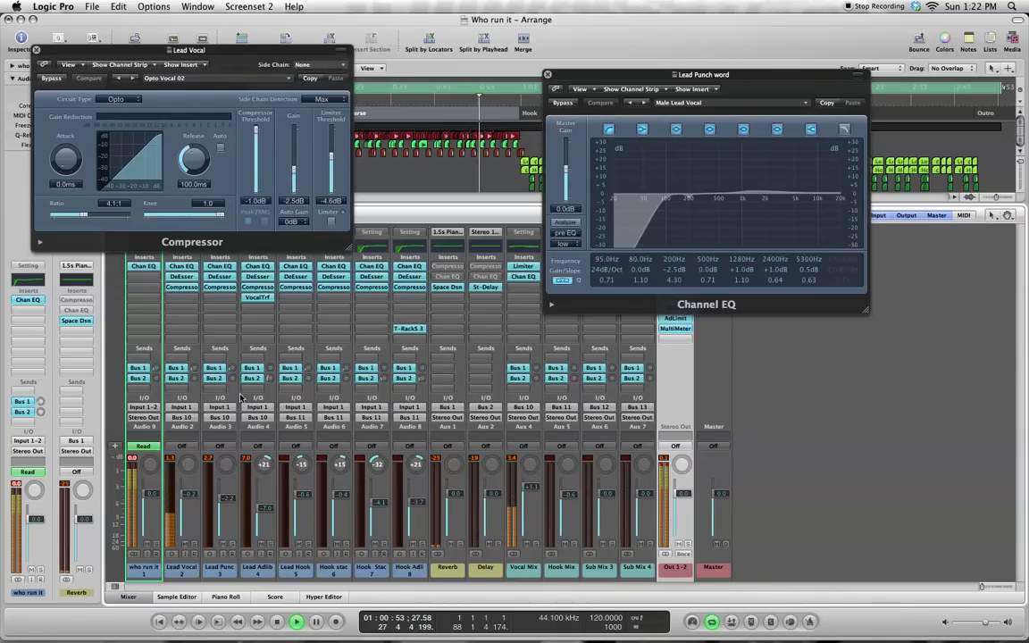
pyautogui.moveTo(125, 60); pyautogui.dragTo(554, 167)
pyautogui.click(553, 168)
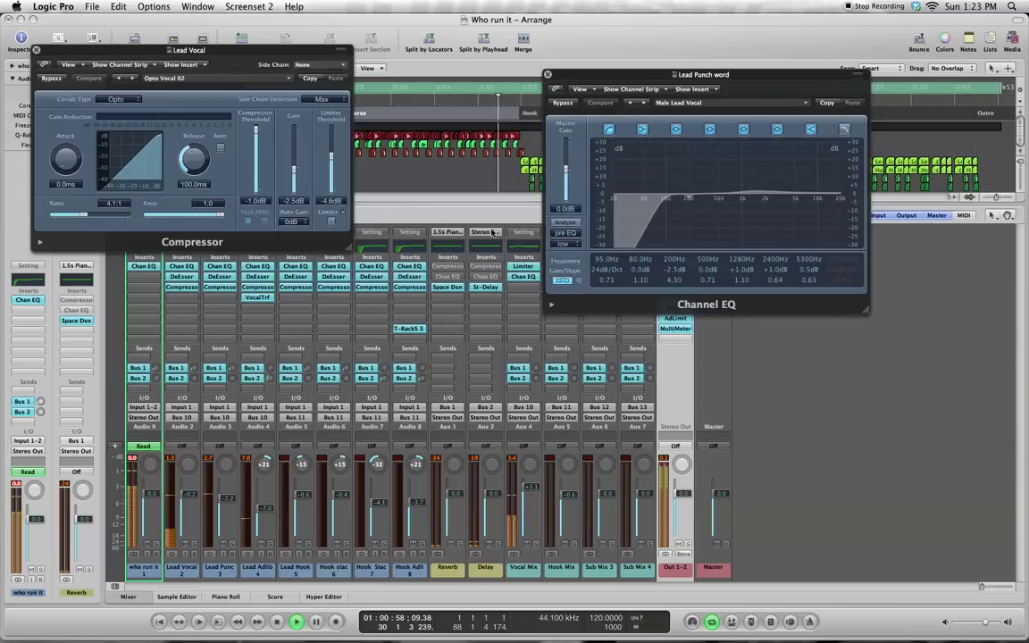
# Replace the T-RackS EQ on Hook Adlib with iZotope Ozone 4 and accept its default preset
pyautogui.click(399, 331)
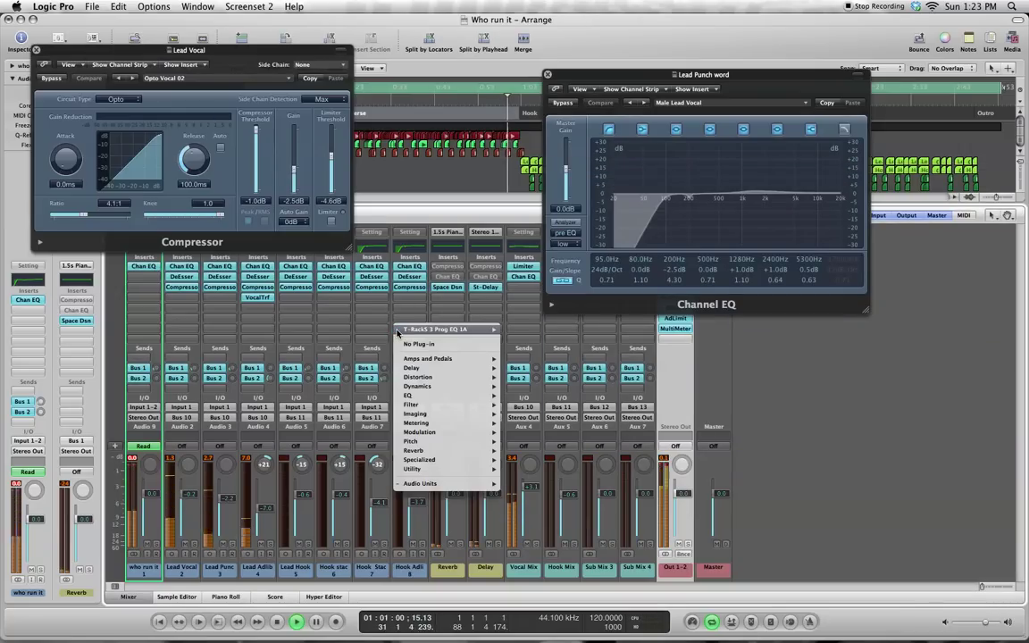
pyautogui.moveTo(487, 484)
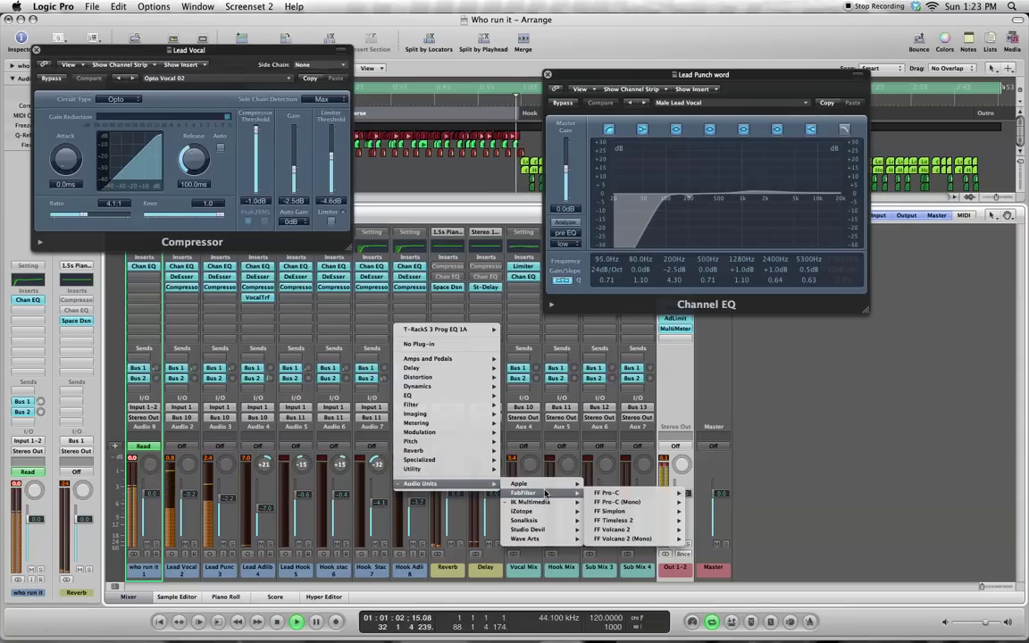
pyautogui.moveTo(564, 515)
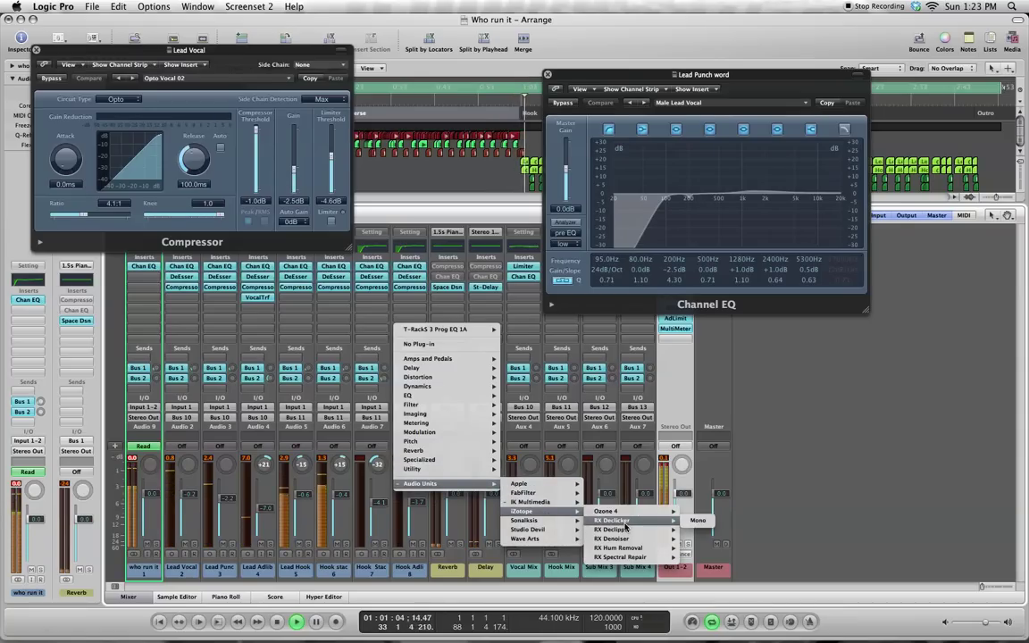
pyautogui.click(685, 542)
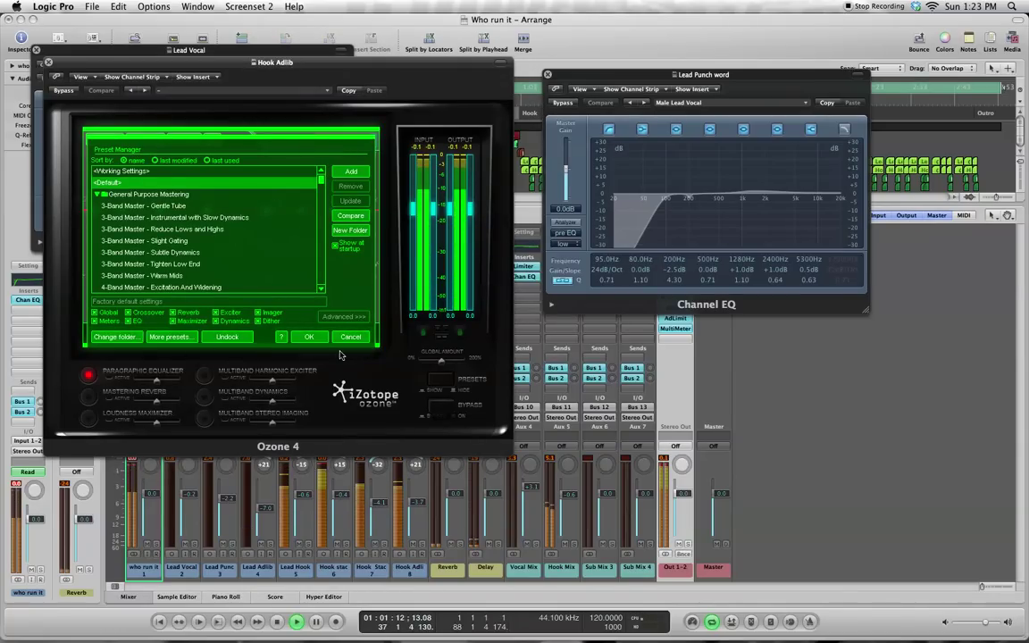
pyautogui.click(307, 336)
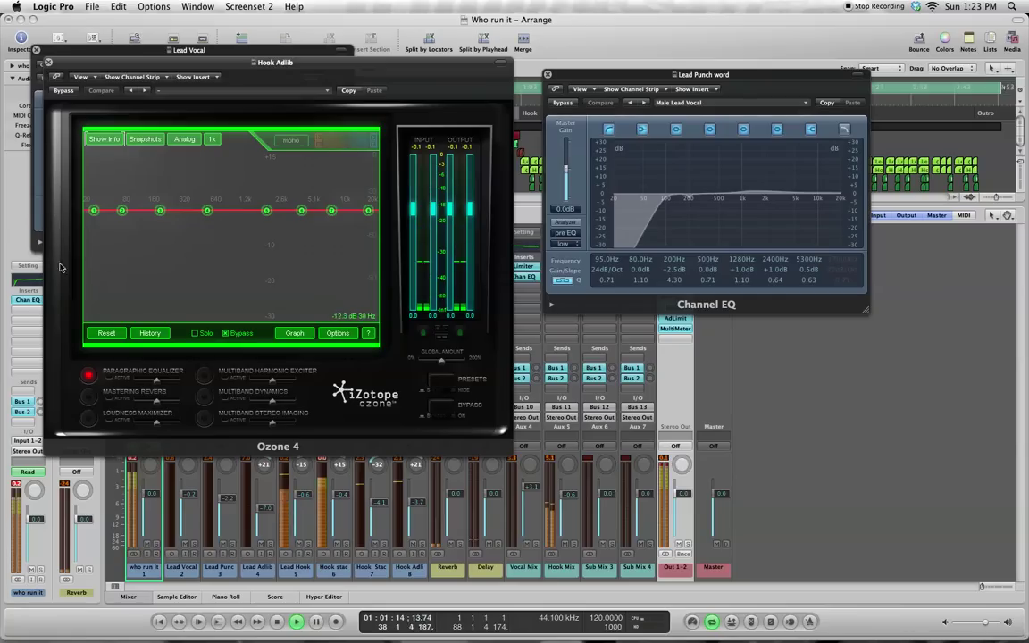
# View Ozone 4's mastering reverb, loudness maximizer, harmonic exciter, multiband dynamics and stereo imaging modules, and toggle its preset display
pyautogui.click(89, 396)
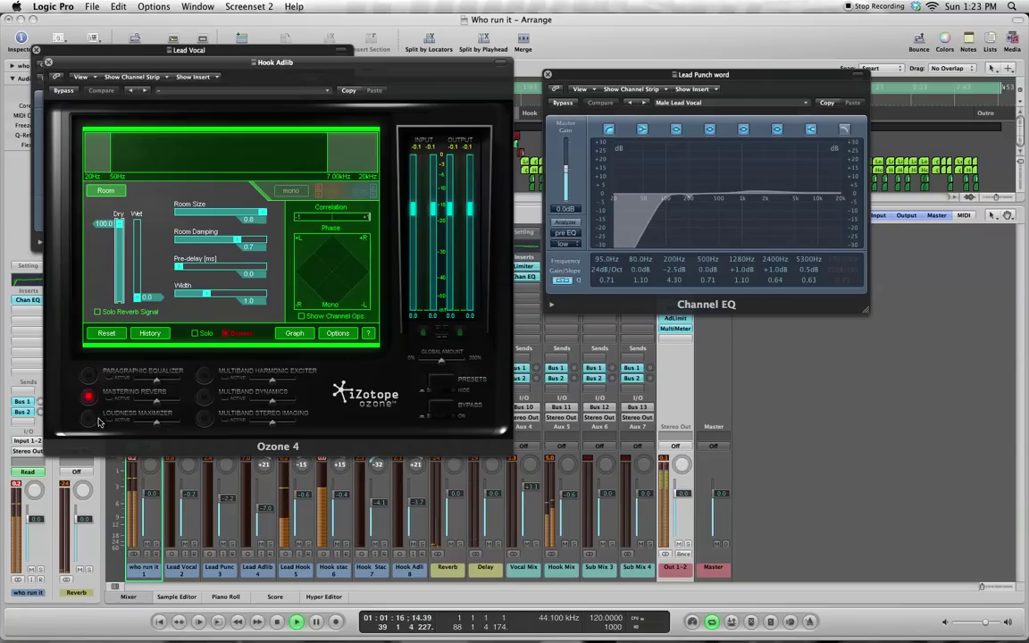
pyautogui.click(89, 418)
pyautogui.click(204, 375)
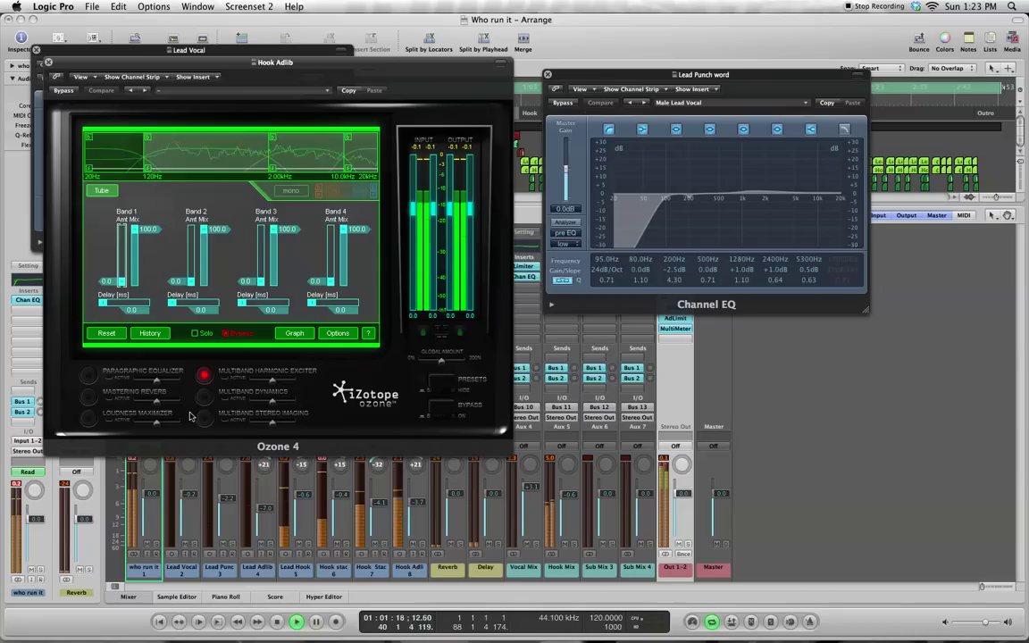
pyautogui.click(205, 396)
pyautogui.click(205, 418)
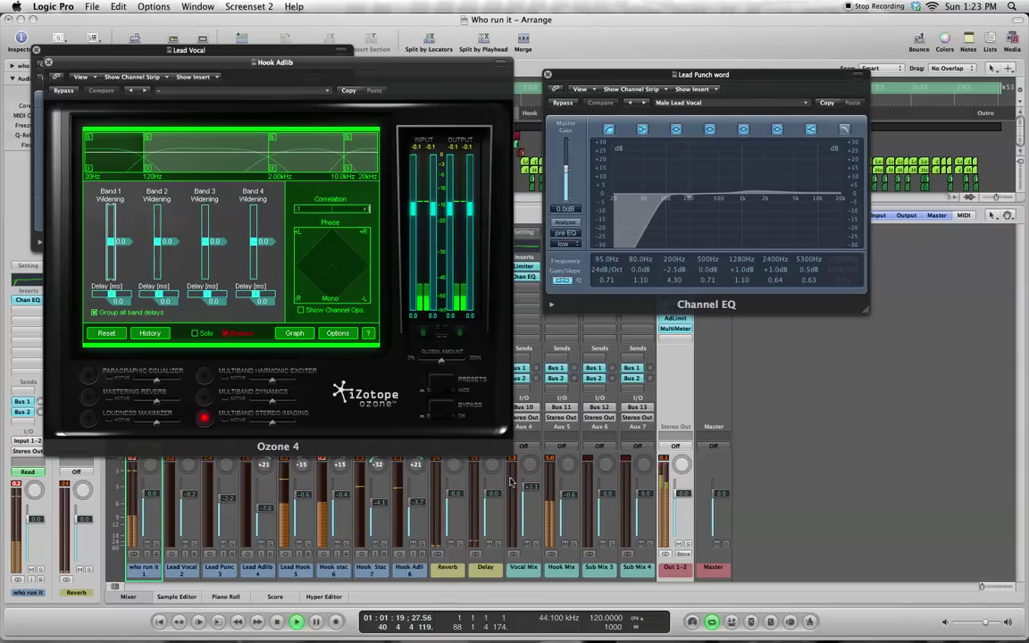
pyautogui.click(438, 389)
pyautogui.click(448, 390)
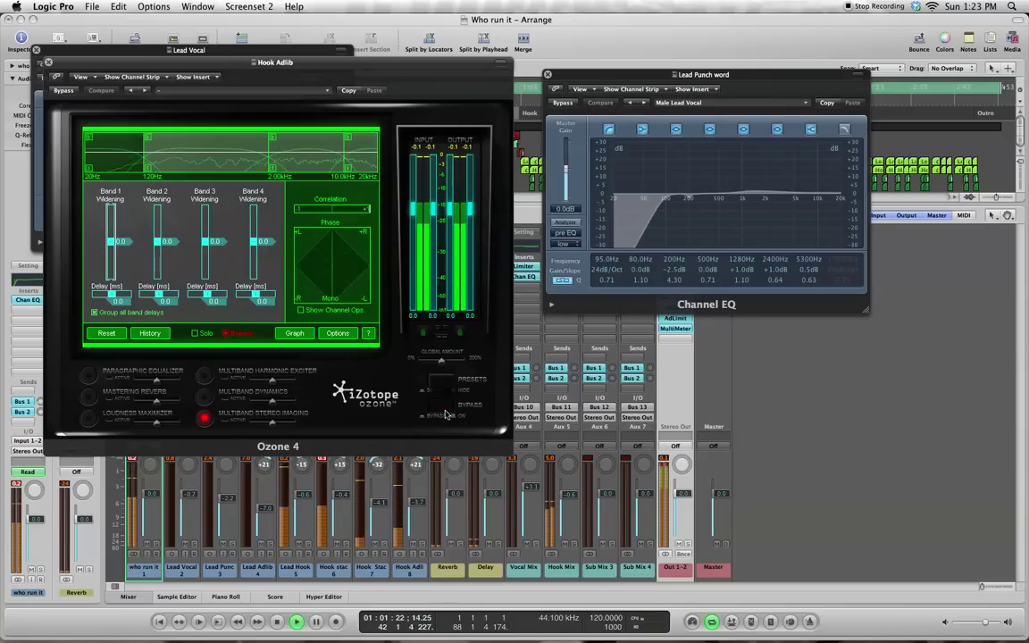
# Close the Ozone 4, Lead Vocal Compressor and Lead Punch word Channel EQ windows
pyautogui.click(49, 63)
pyautogui.click(38, 50)
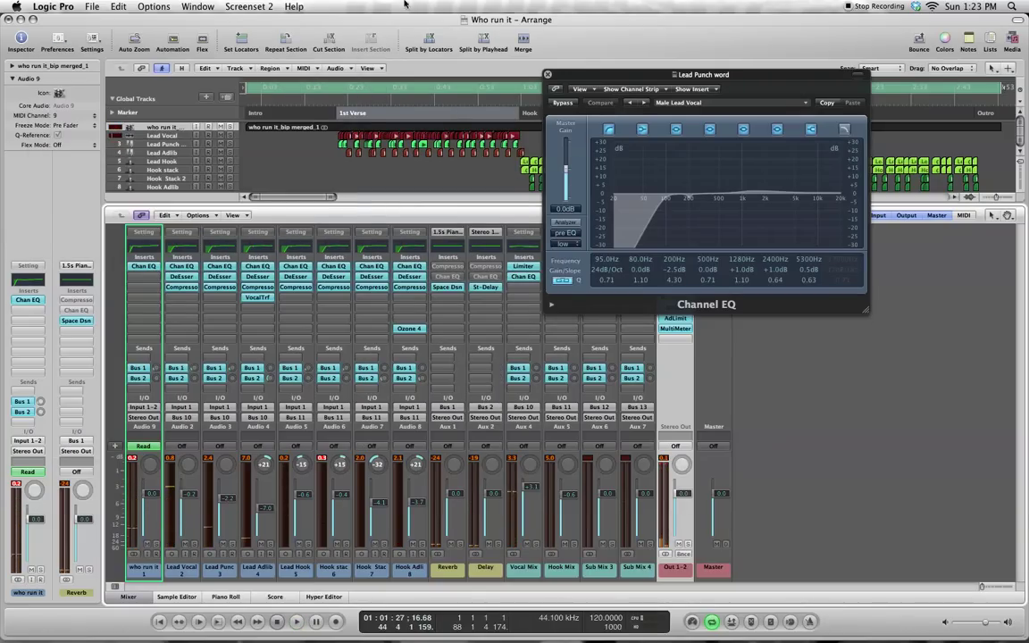
pyautogui.click(549, 75)
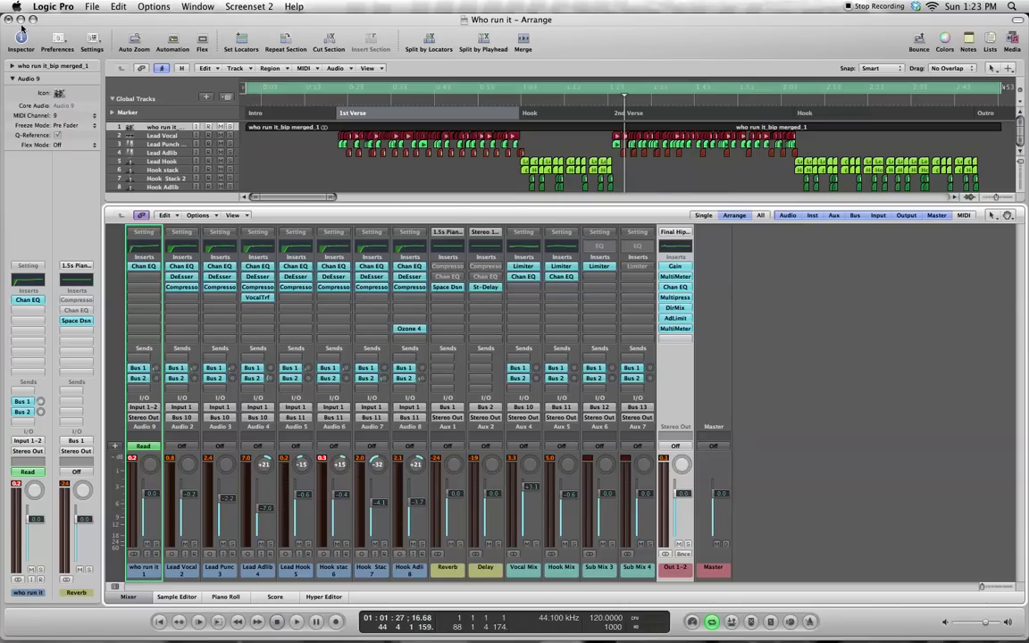
# Quit Logic Pro and save the changes to the "Who run it" project
pyautogui.click(49, 7)
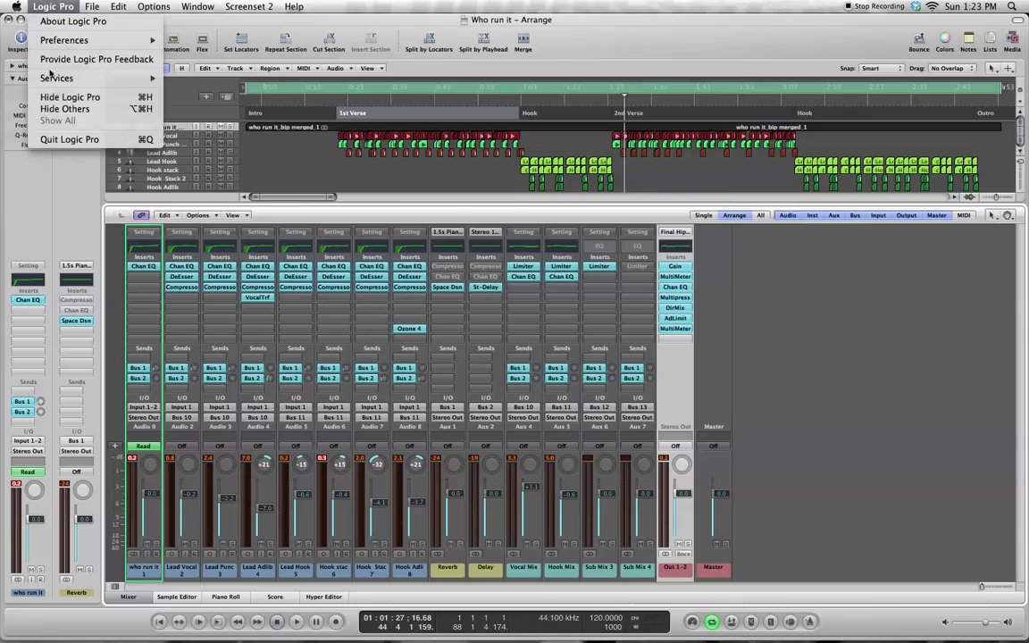
pyautogui.click(76, 140)
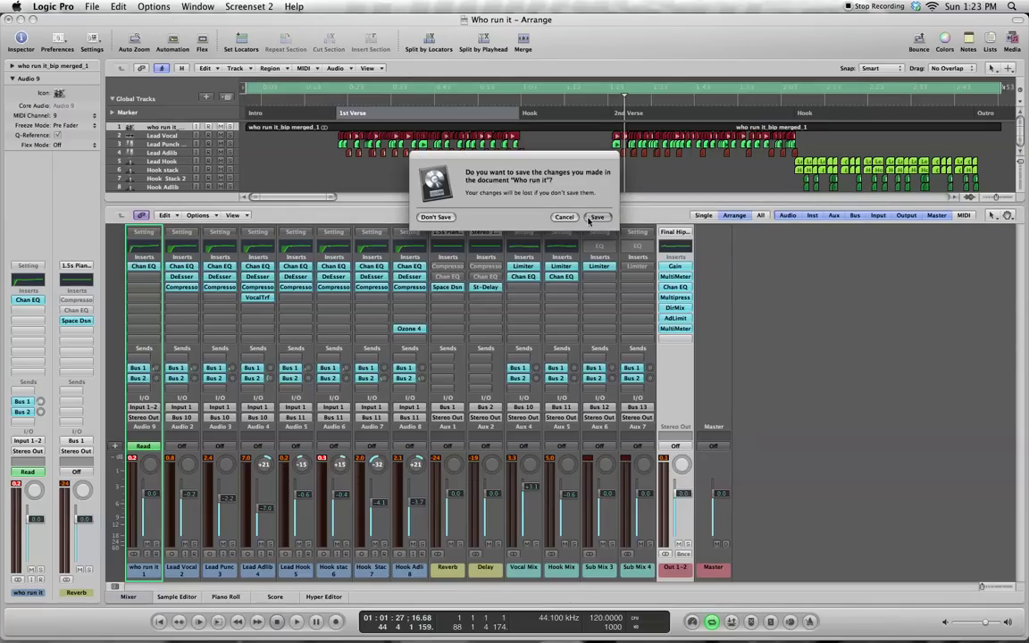
pyautogui.click(597, 217)
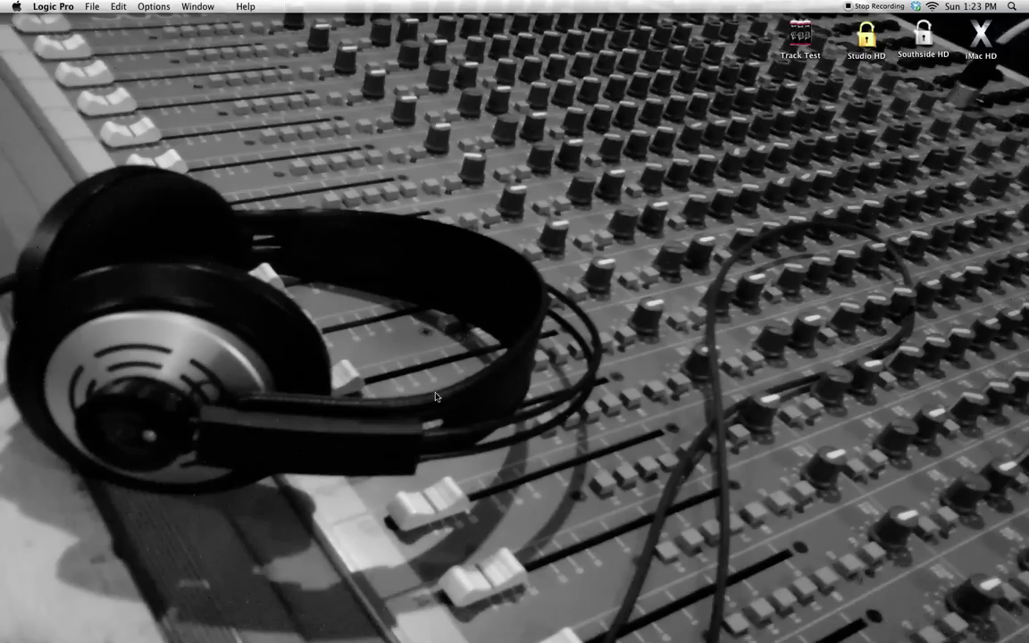
# Look through the Applications folder and its Utilities subfolder from the Dock, and close the folder view
pyautogui.moveTo(650, 636)
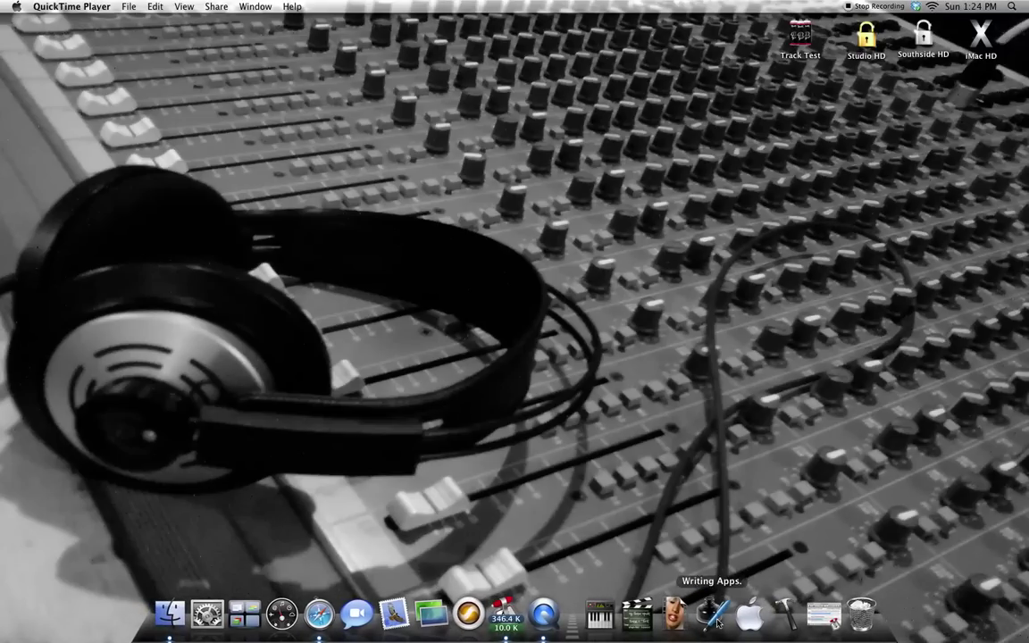
pyautogui.click(747, 614)
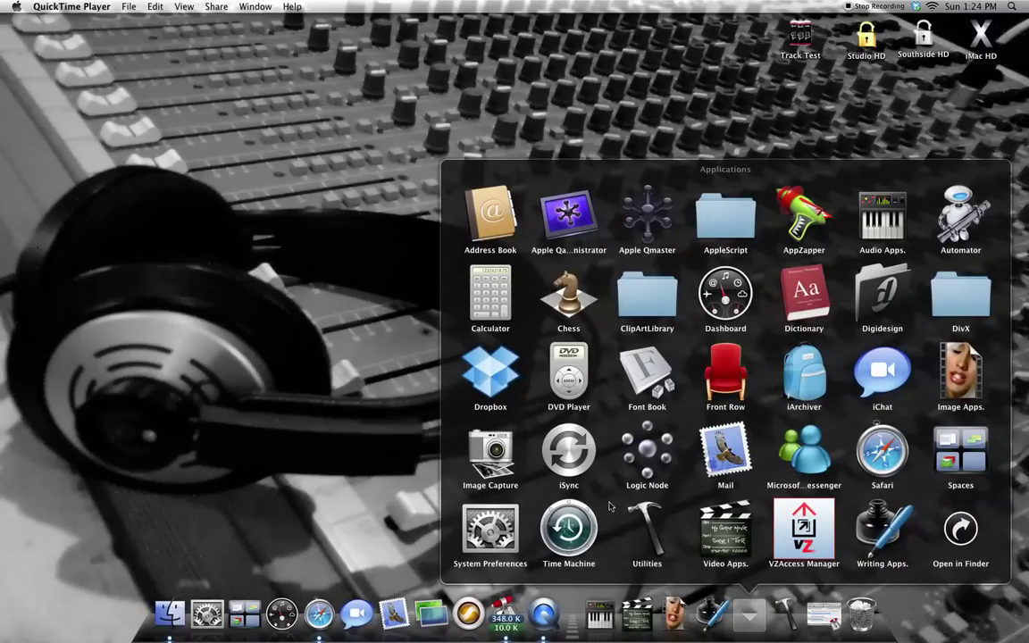
pyautogui.click(648, 531)
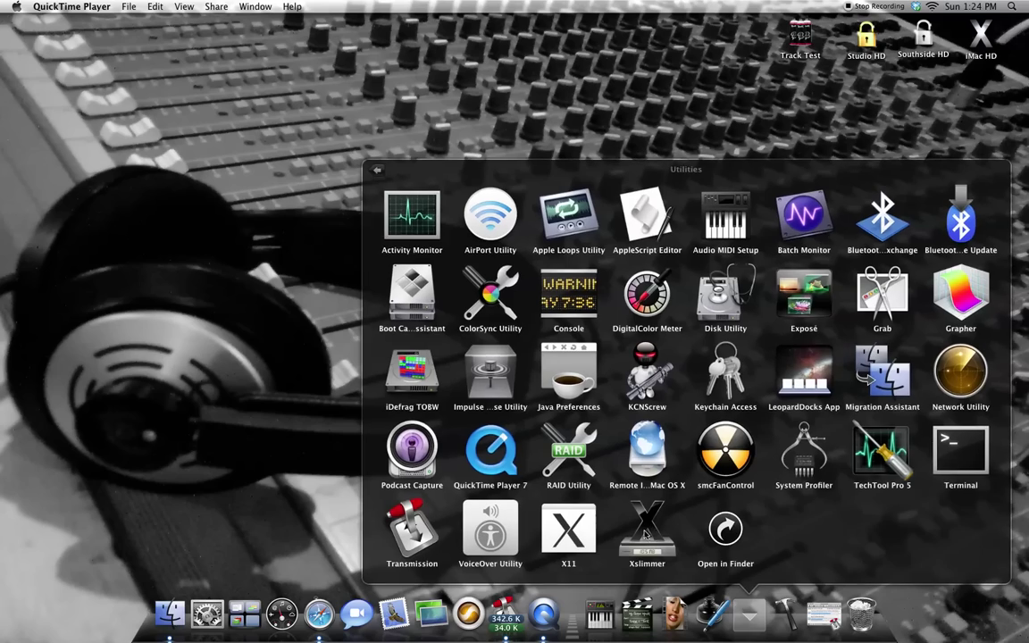
pyautogui.click(377, 171)
pyautogui.click(760, 616)
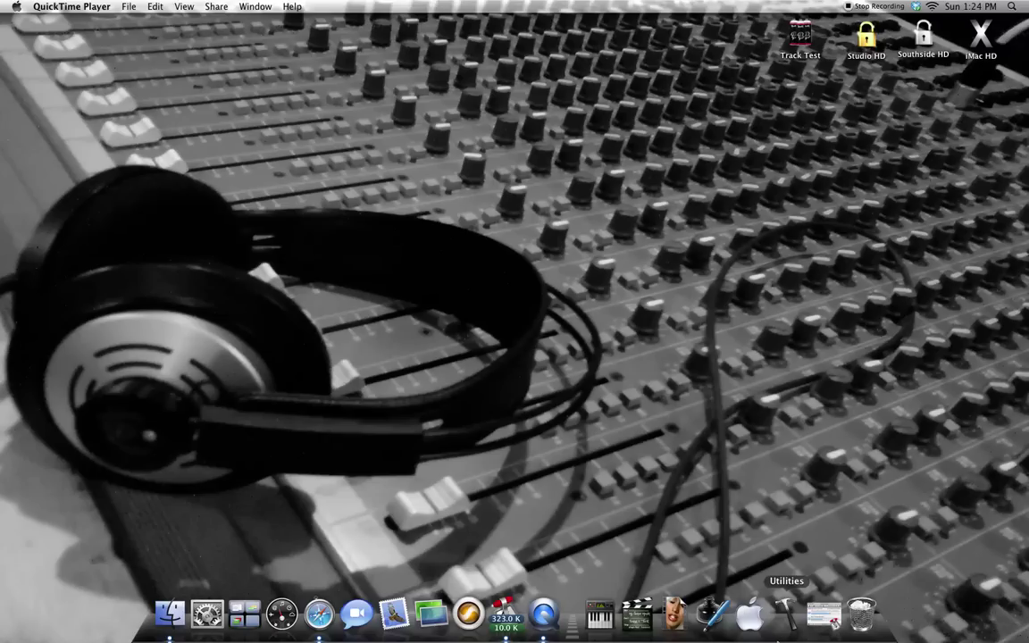
# Open the options of the Applications folder in the Dock
pyautogui.rightClick(750, 619)
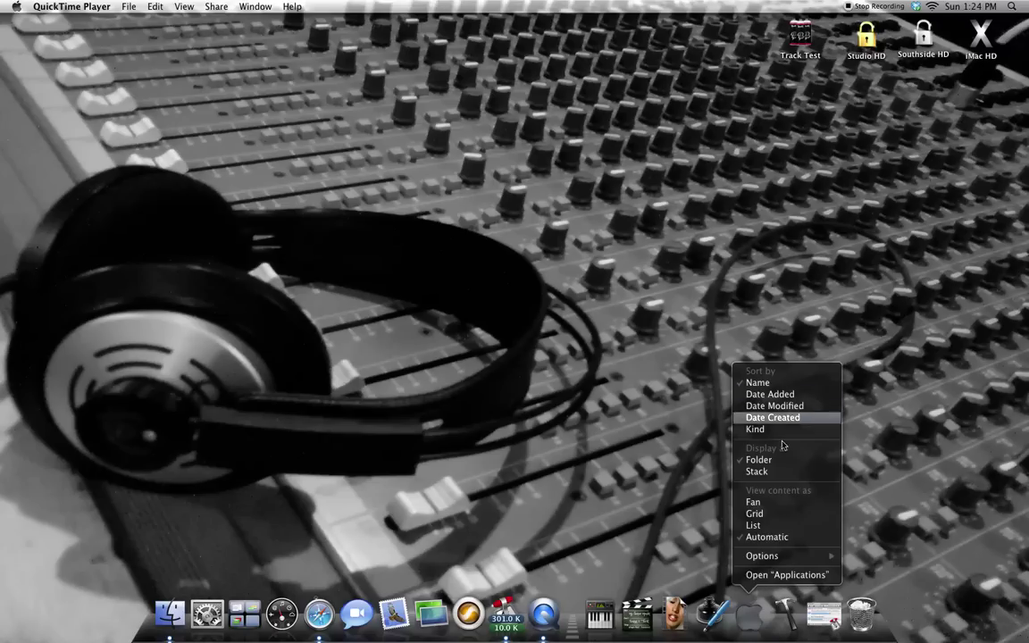